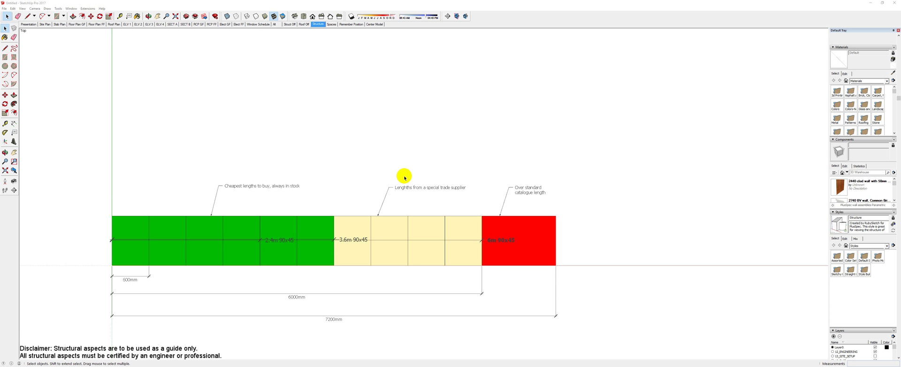
- Open the PlusSpec Wall Tool with 90x45 Timber Structural as the stud timber
scroll(357, 244, "down", 3)
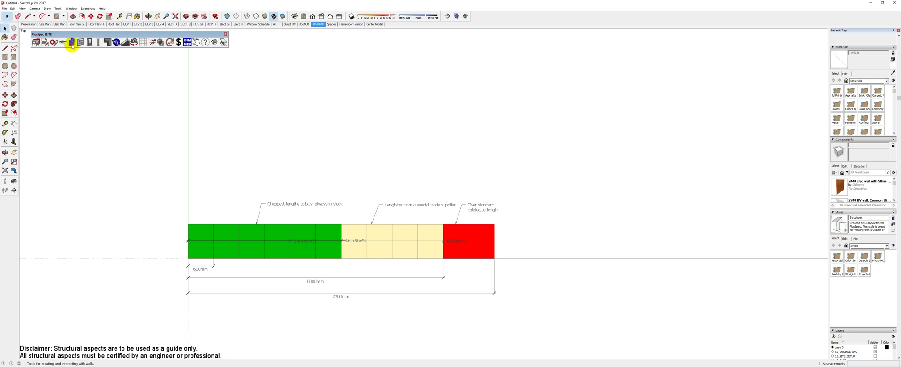
left_click(72, 43)
left_click(14, 16)
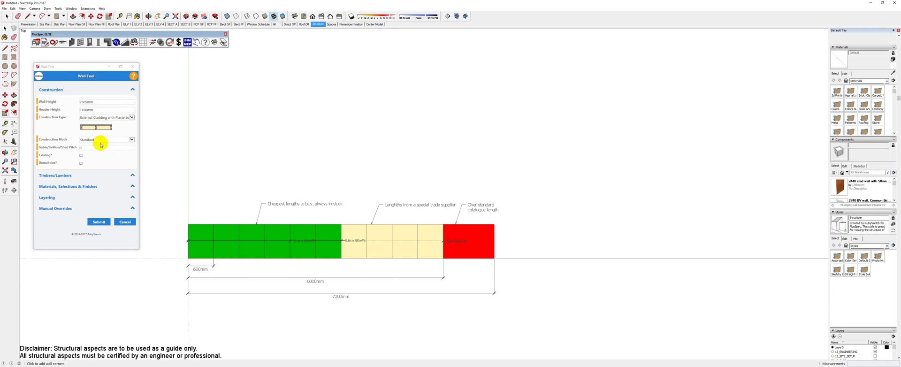
left_click(66, 175)
scroll(110, 138, "down", 2)
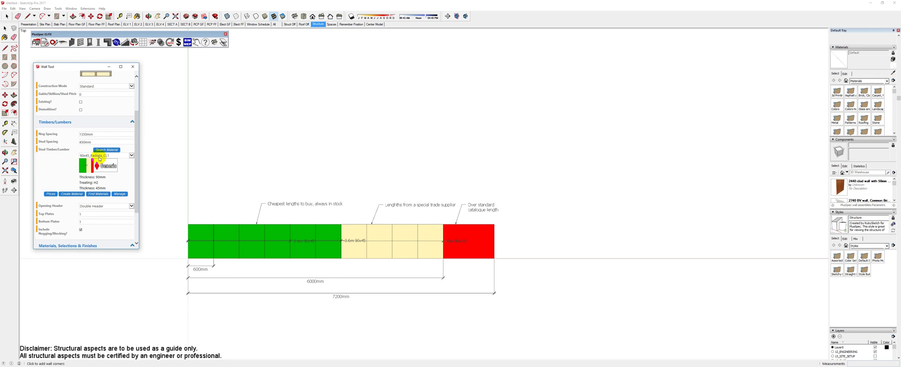
left_click(100, 156)
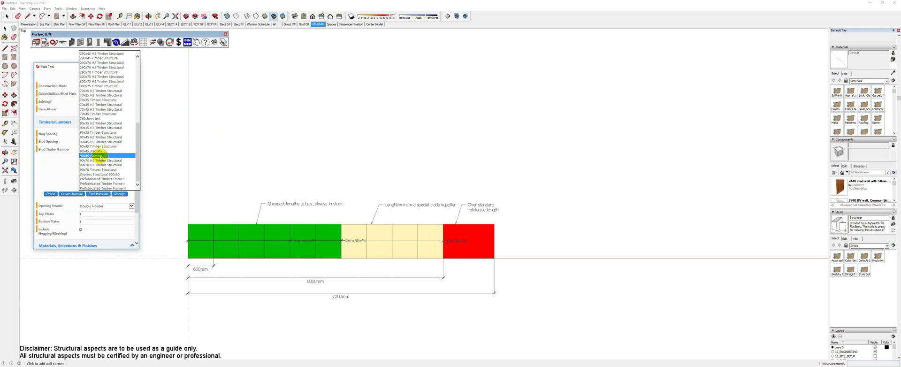
left_click(97, 146)
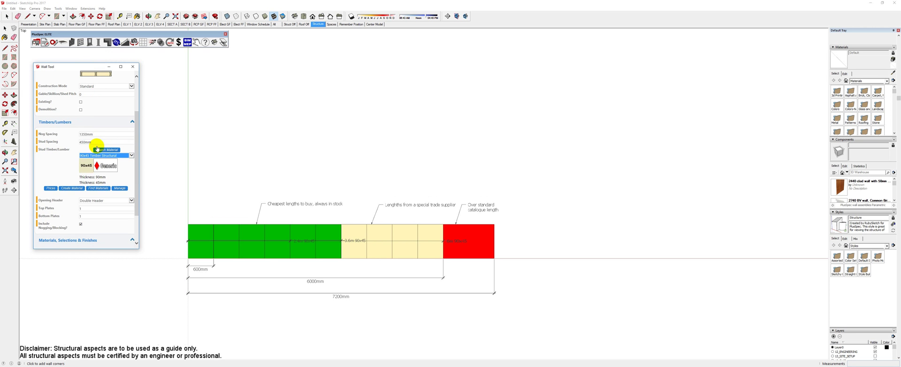
- Draw the first walls: 7040mm left, a short vertical wall, 2340mm, then the tall left wall
left_click(645, 162)
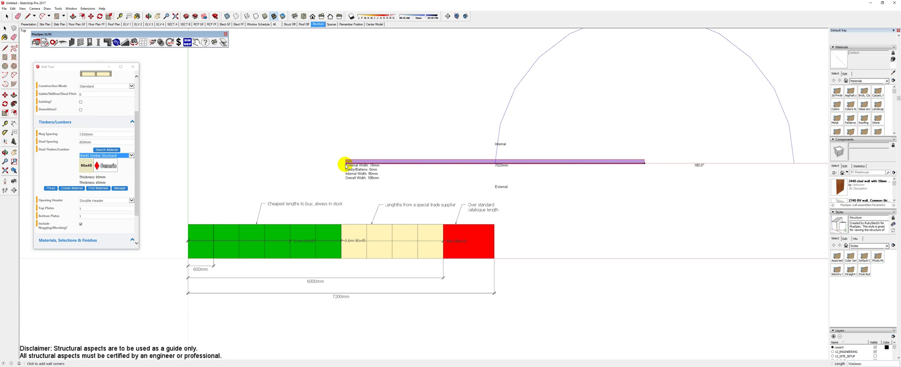
left_click(346, 162)
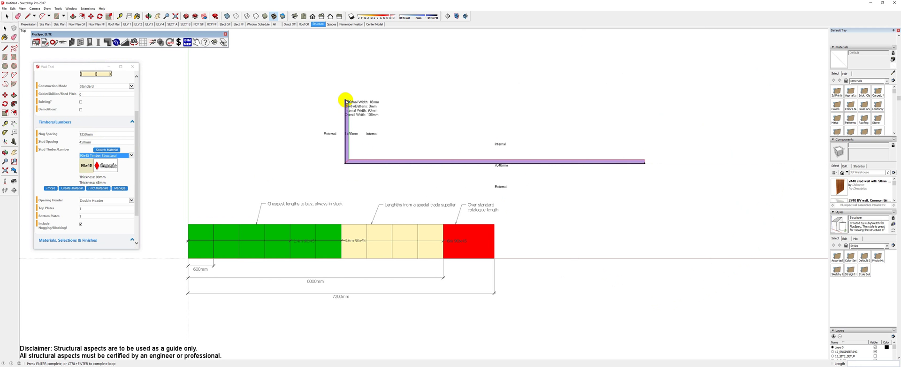
scroll(346, 99, "down", 2)
middle_click_drag(345, 99, 340, 204, "shift")
left_click(340, 204)
left_click(279, 204)
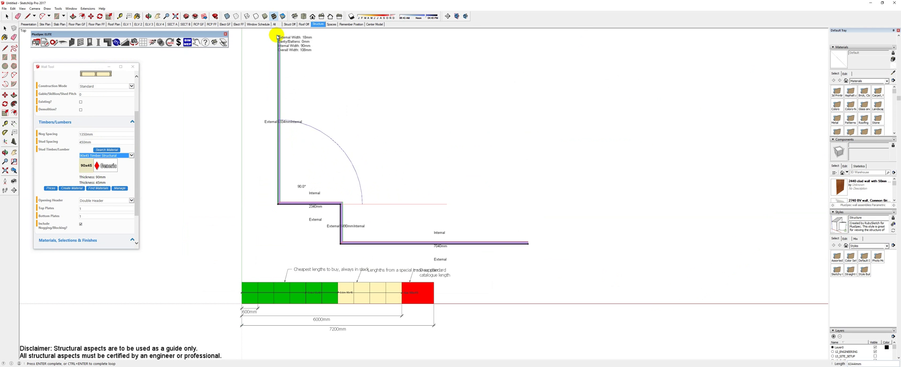
left_click(277, 36)
- Add the 7158, 1846, 11106, 2987 and 8884mm walls and close the loop
left_click(468, 35)
left_click(468, 84)
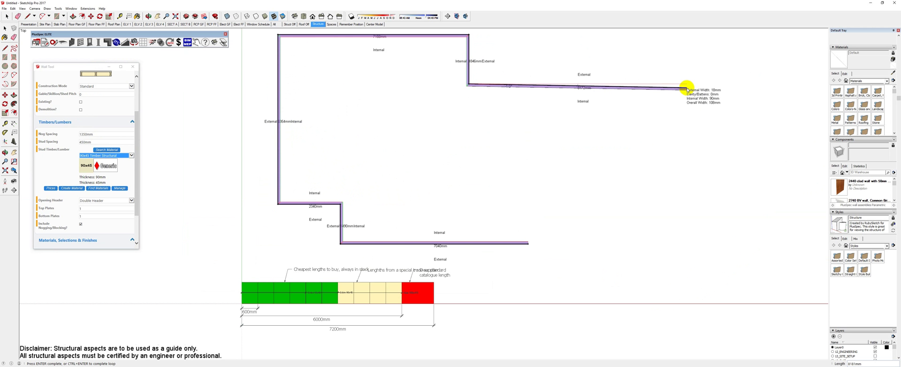
left_click(765, 85)
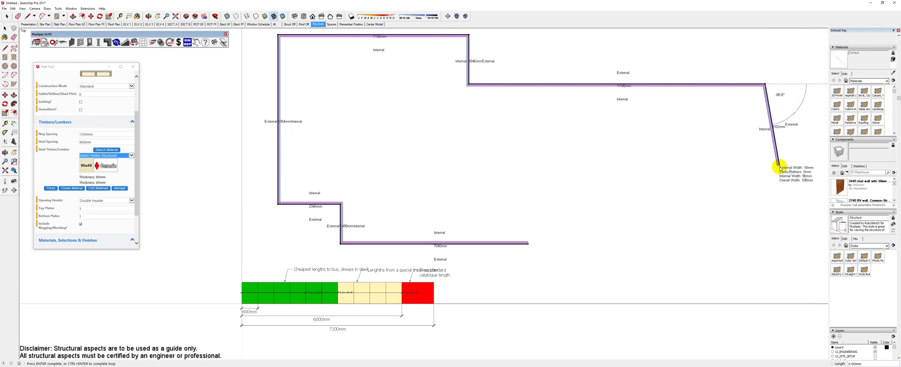
left_click(765, 189)
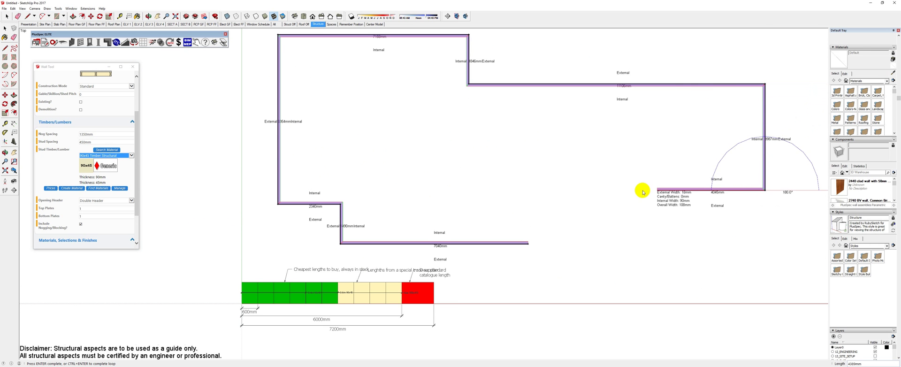
left_click(527, 244)
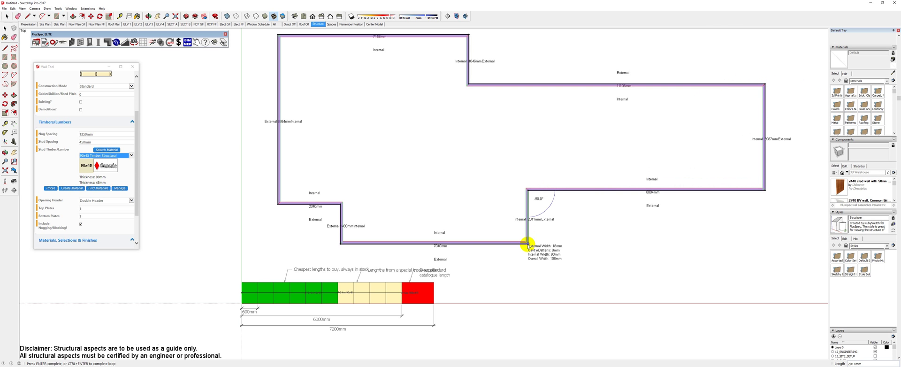
left_click(524, 246)
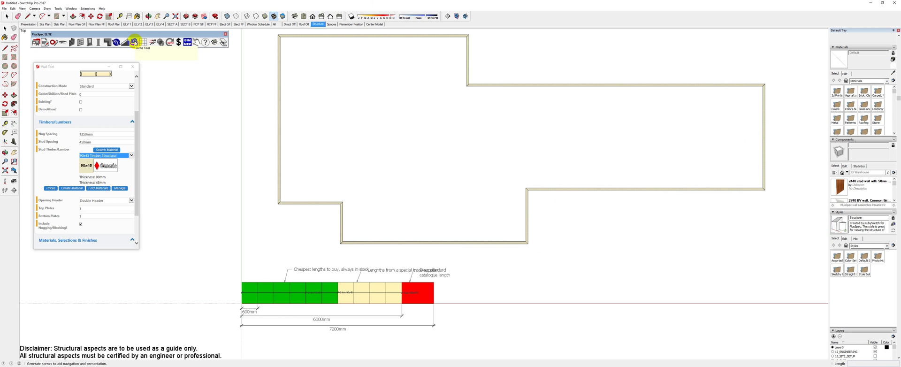
- Orbit into 3D and dimension the long front wall at 8884mm
middle_click_drag(381, 217, 412, 12)
middle_click_drag(448, 189, 243, 221)
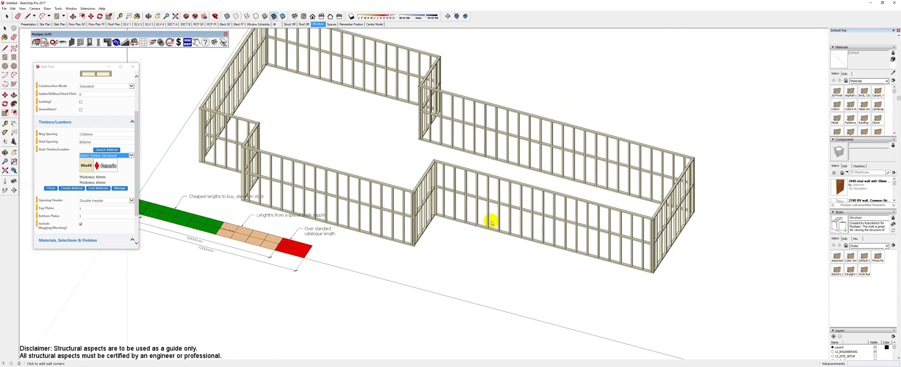
scroll(451, 222, "up", 3)
key("d")
scroll(428, 217, "up", 4)
left_click(416, 211)
scroll(434, 214, "down", 5)
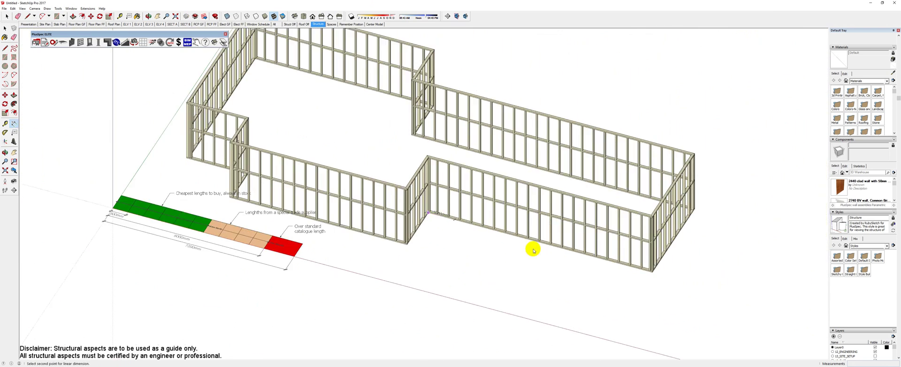
scroll(647, 271, "up", 5)
left_click(656, 274)
scroll(638, 281, "down", 4)
left_click(613, 298)
scroll(488, 246, "up", 3)
- Select all the stud-framed walls with a crossing selection
middle_click_drag(435, 233, 447, 251)
scroll(445, 247, "up", 2)
scroll(445, 247, "down", 6)
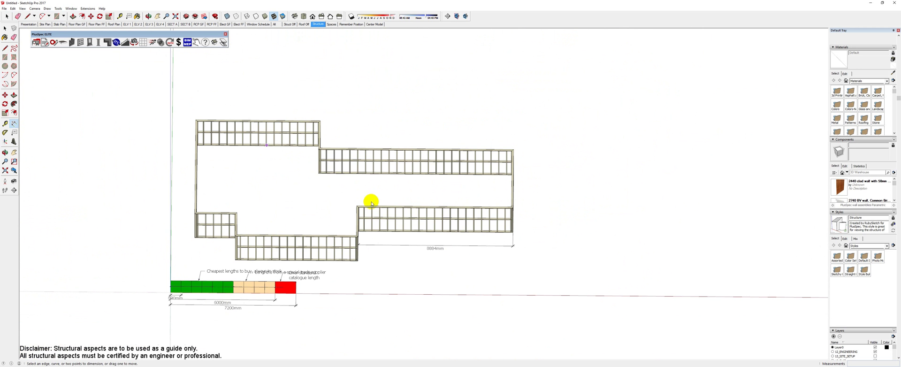
mouse_move(392, 222)
middle_mouse_down()
mouse_move(380, 193)
mouse_move(416, 179)
mouse_move(426, 155)
mouse_move(379, 145)
mouse_move(345, 110)
mouse_move(346, 95)
middle_mouse_up()
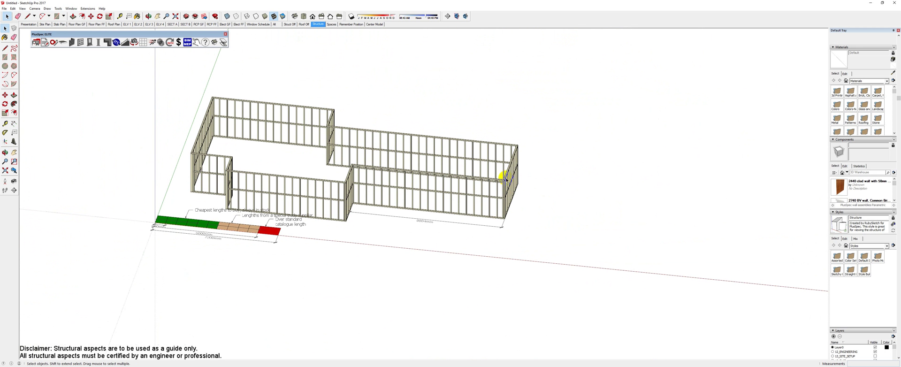
left_click_drag(533, 187, 203, 86)
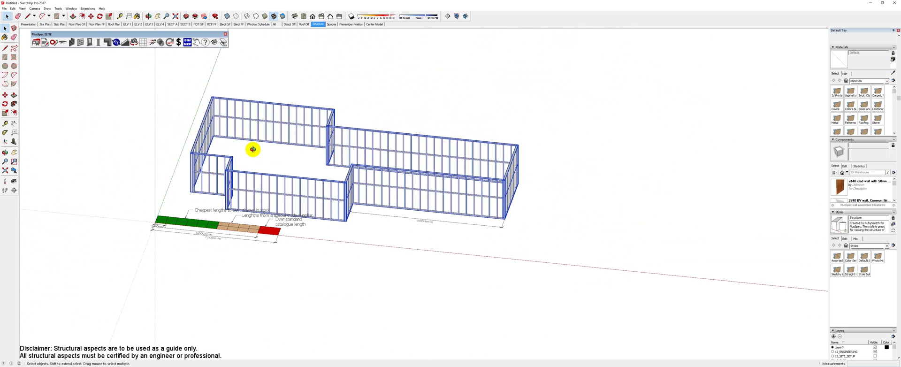
- In the Structure plan view, apply 90x45_Radiata_CL1 as the walls' stud timber
middle_click_drag(254, 152, 277, 194)
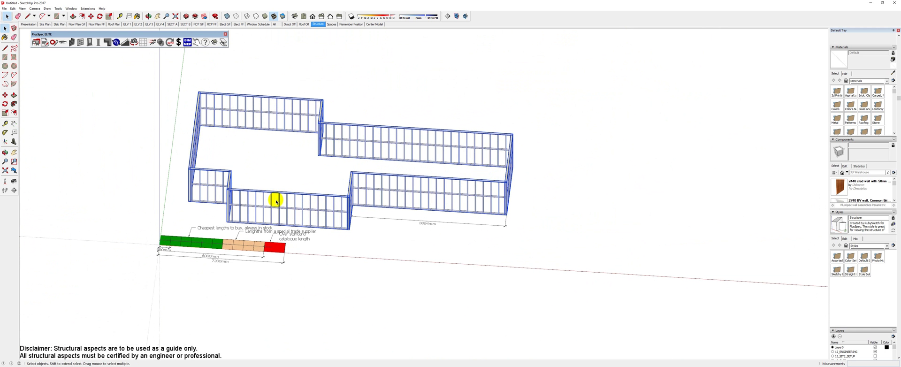
left_click(72, 41)
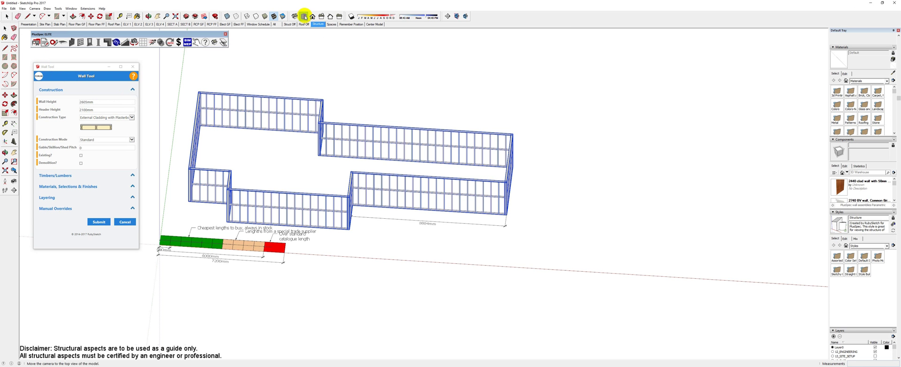
left_click(317, 24)
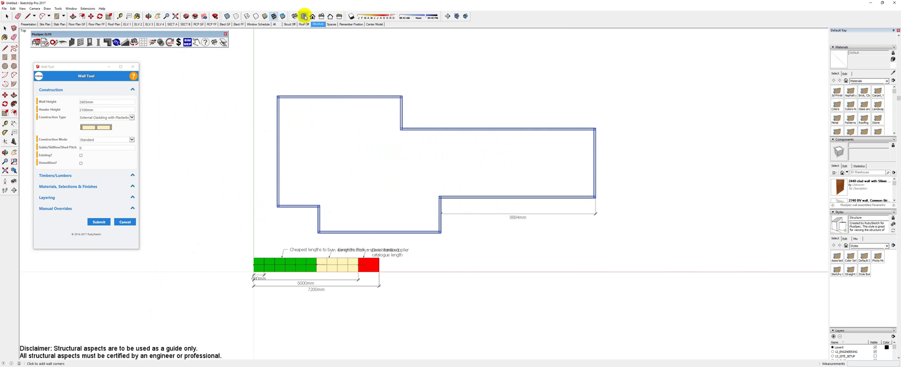
left_click(72, 176)
scroll(101, 181, "down", 1)
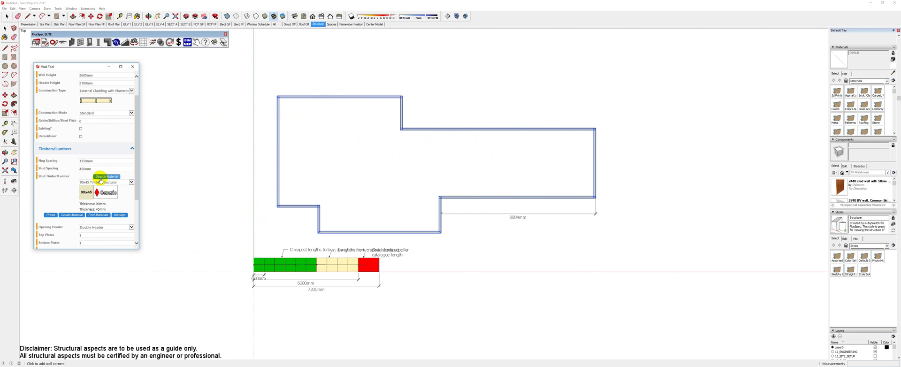
left_click(98, 182)
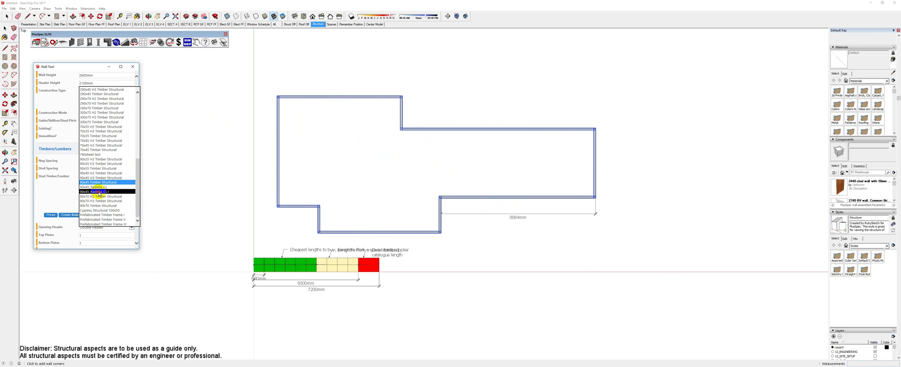
left_click(99, 192)
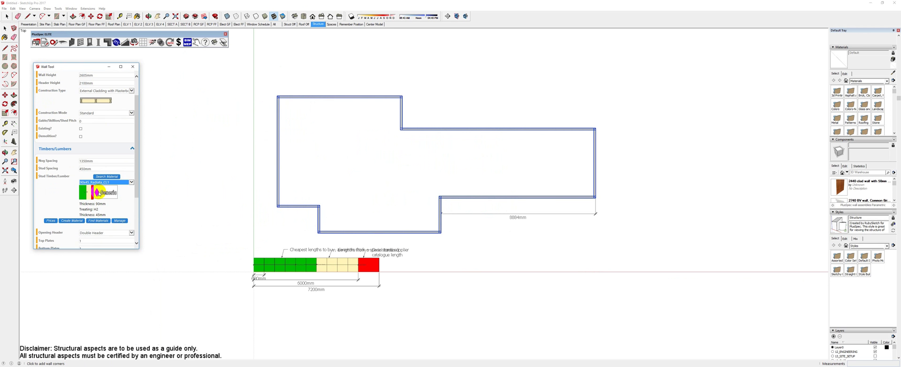
scroll(138, 192, "down", 3)
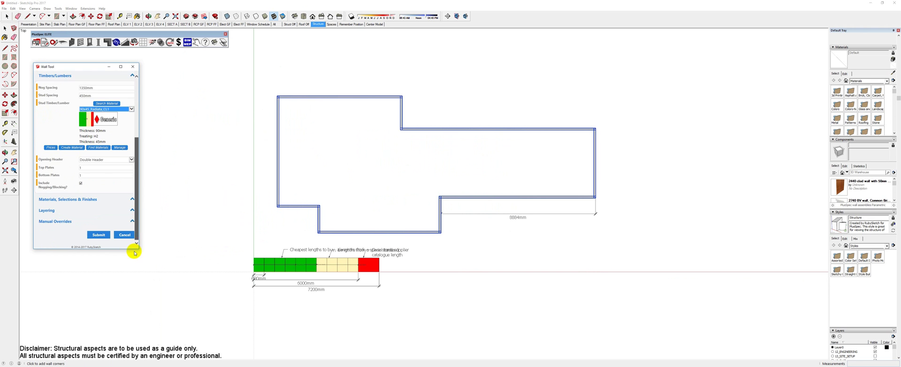
left_click(102, 236)
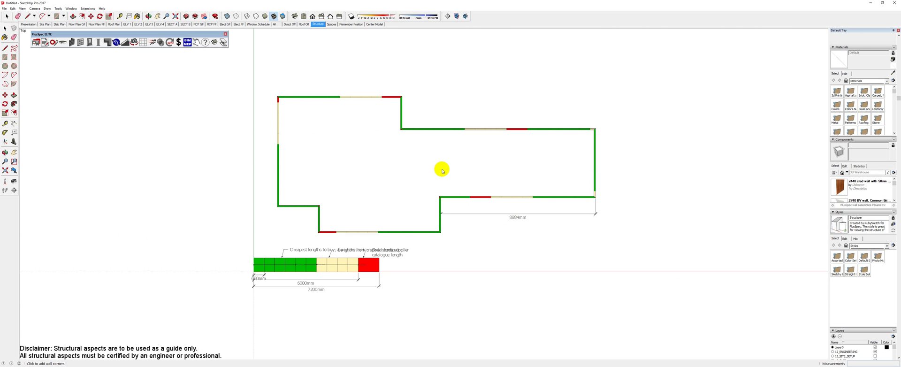
- Split the bottom front wall at 6000mm with PlusSpec Split Wall
scroll(455, 238, "up", 1)
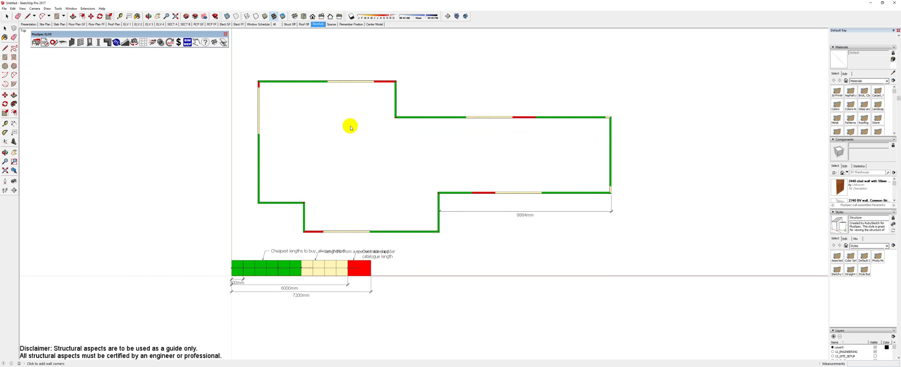
scroll(315, 232, "up", 7)
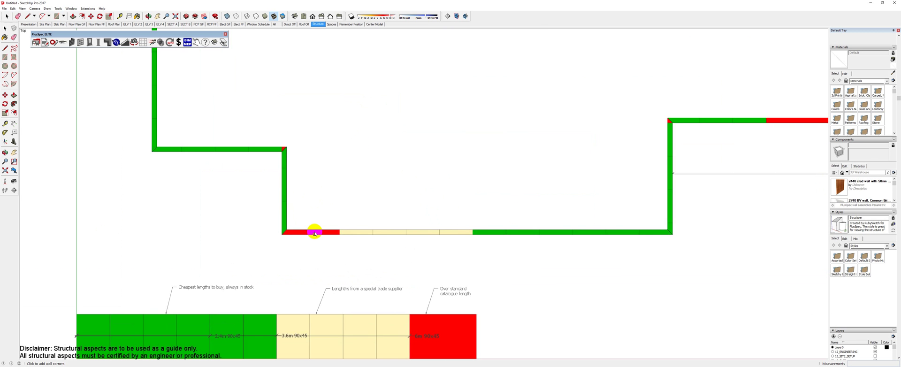
key("space")
scroll(315, 233, "down", 5)
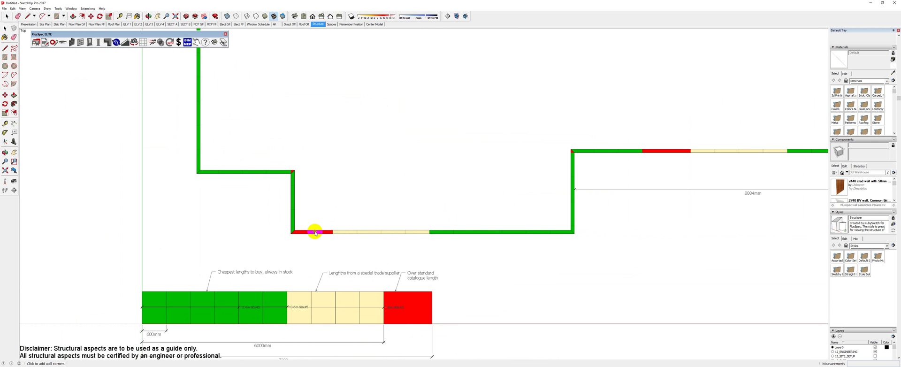
left_click(339, 233)
right_click(339, 232)
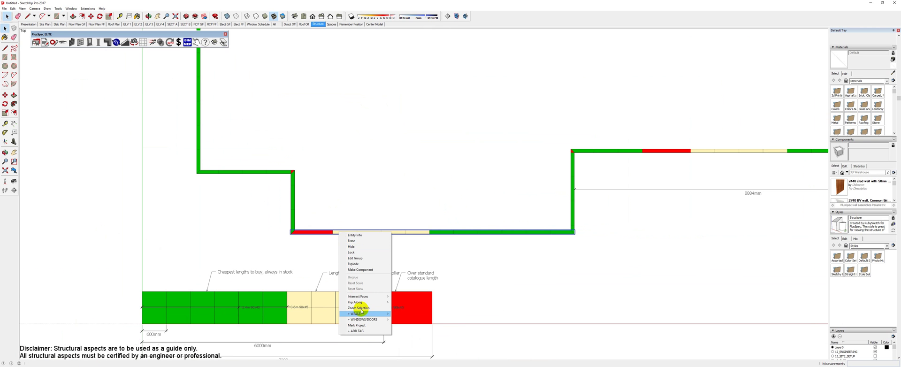
mouse_move(359, 314)
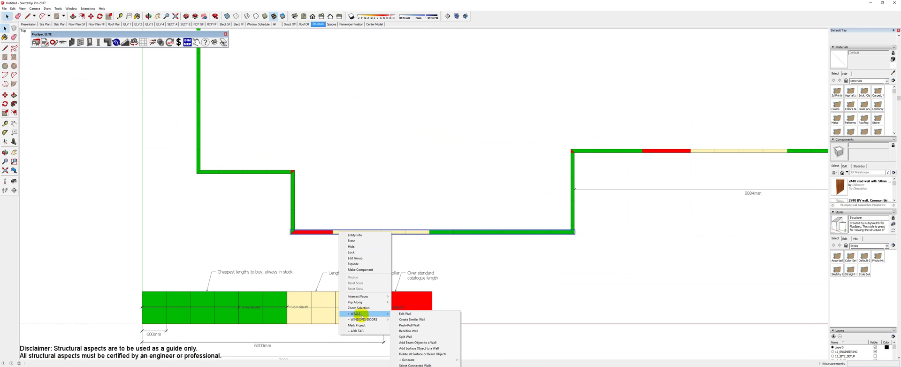
left_click(405, 336)
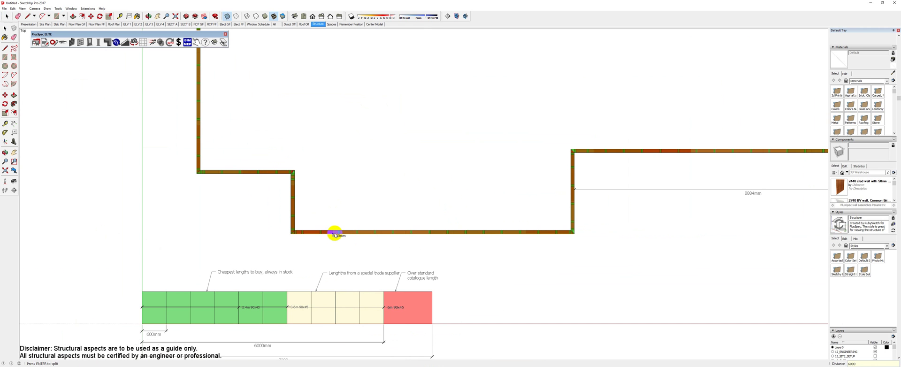
left_click(335, 234)
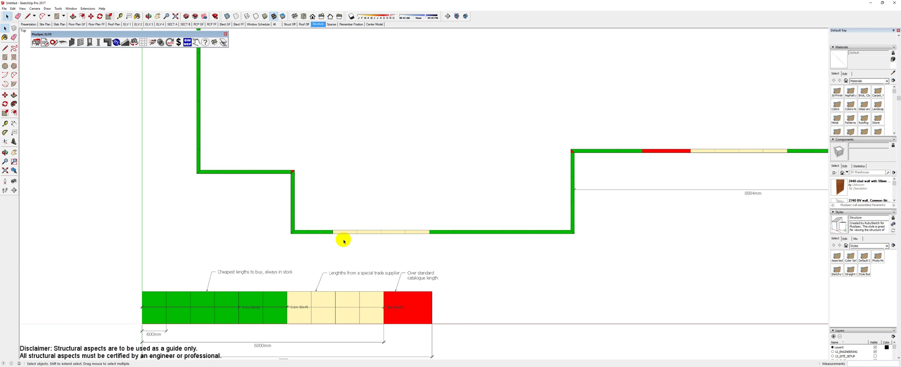
- Tilt to the stud framing and draw a vertical reference line down from the upper right wall
middle_click_drag(339, 227, 344, 145)
scroll(335, 201, "up", 2)
scroll(336, 201, "down", 6)
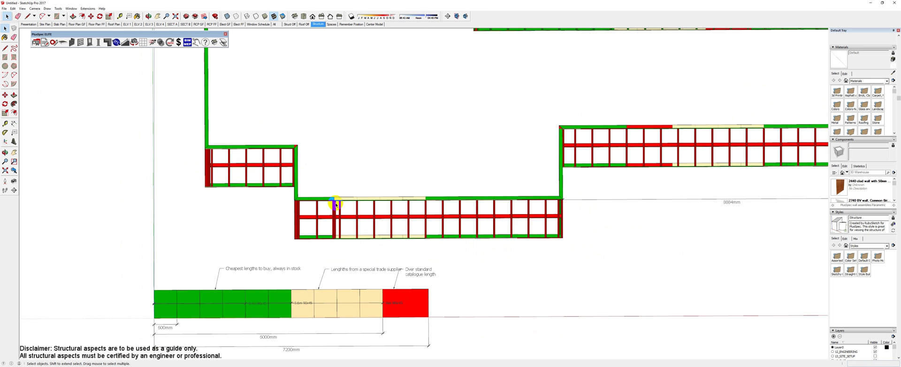
middle_click_drag(366, 203, 319, 238, "shift")
scroll(406, 148, "up", 3)
key("l")
left_click(393, 153)
left_click(393, 202)
key("Escape")
- Draw a second vertical reference line and select the upper right wall
left_click(521, 152)
left_click(521, 204)
key("space")
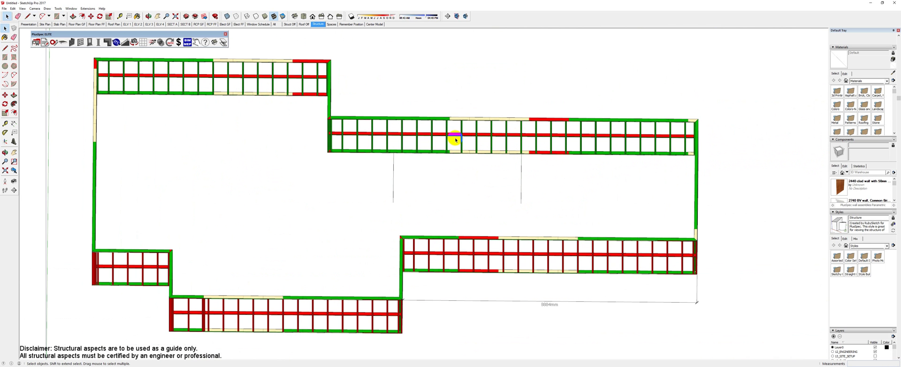
left_click(451, 134)
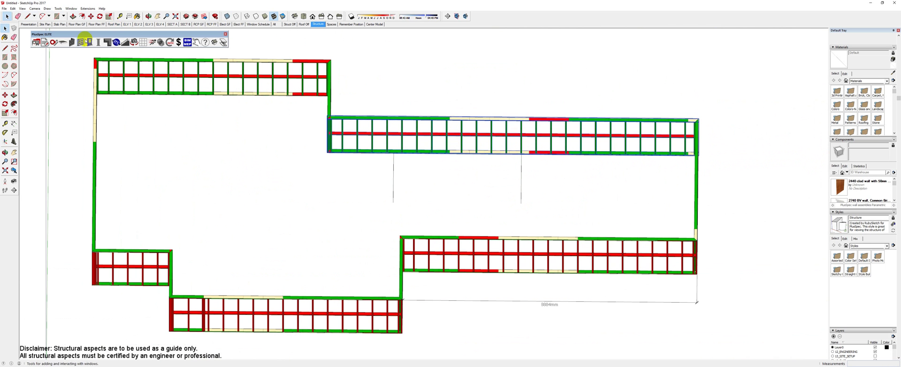
- Insert three windows into the upper right wall, including 1668mm and 1771mm openings
left_click(81, 42)
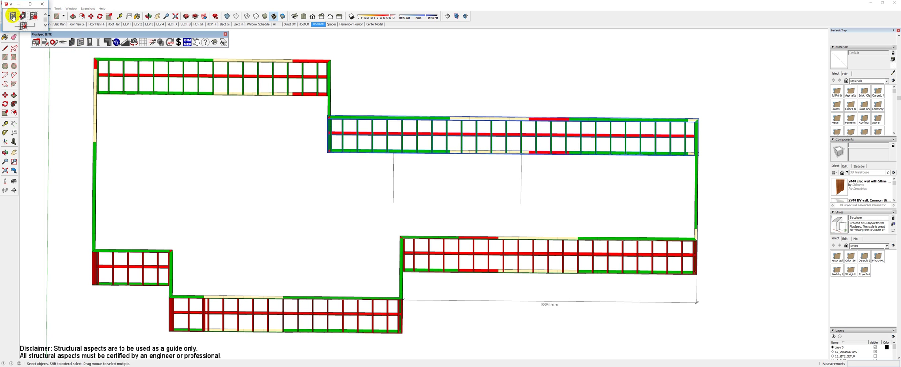
left_click(13, 16)
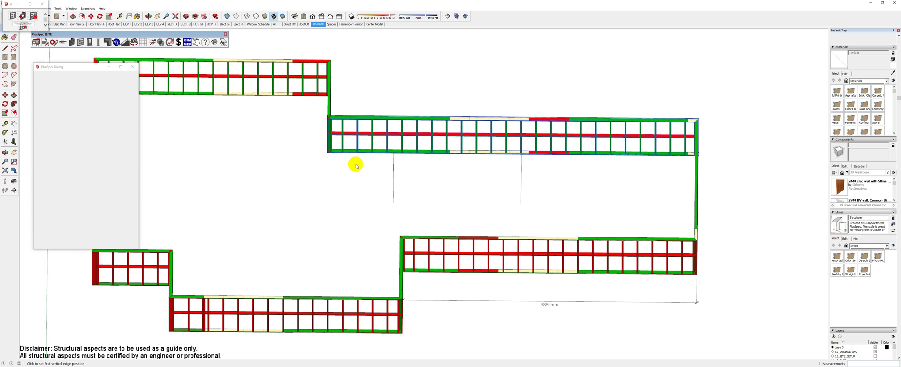
left_click(352, 159)
left_click(377, 159)
left_click(413, 153)
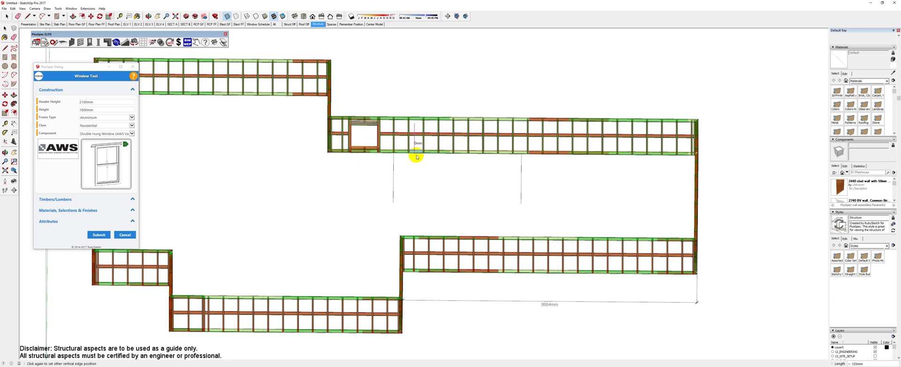
left_click(467, 155)
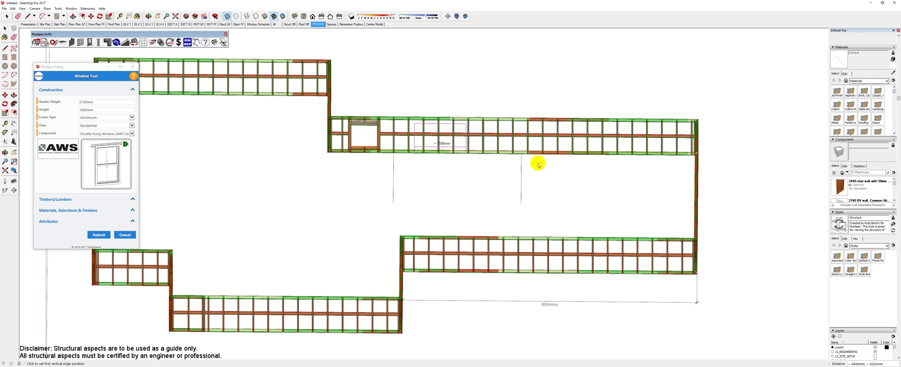
left_click(504, 154)
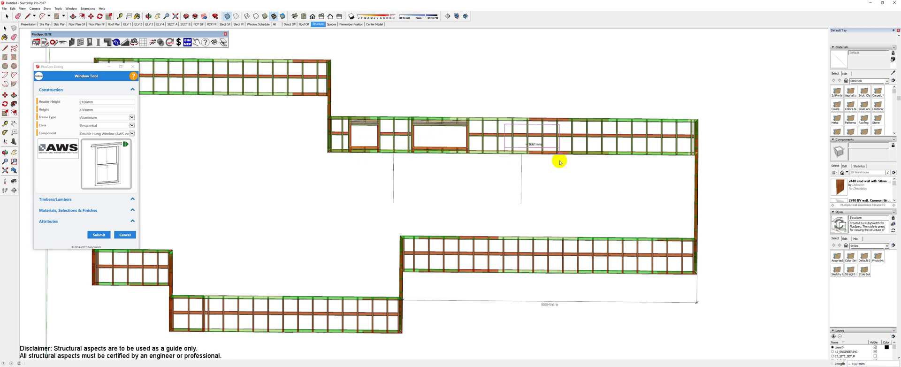
left_click(553, 182)
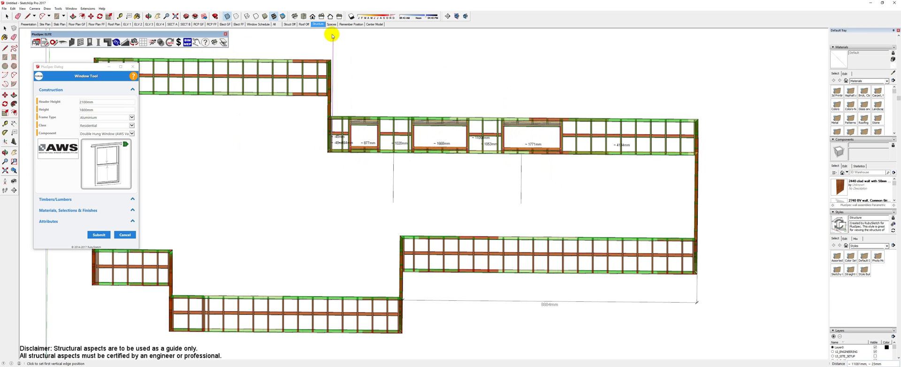
- Switch to Top view and show the walls colour-coded by lumber length
left_click(304, 18)
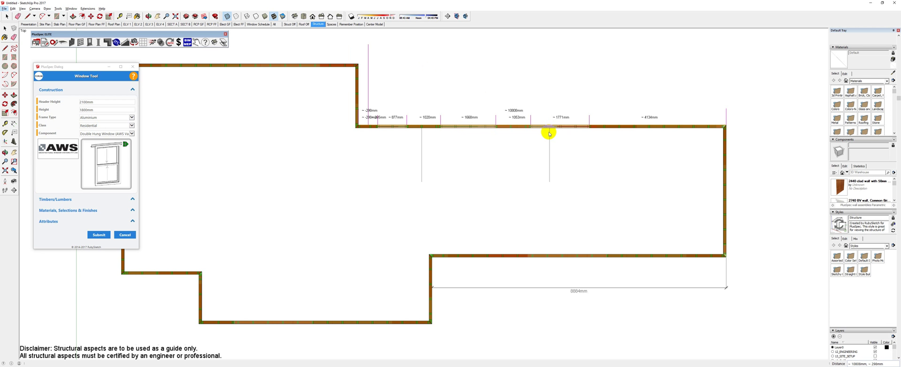
left_click(229, 18)
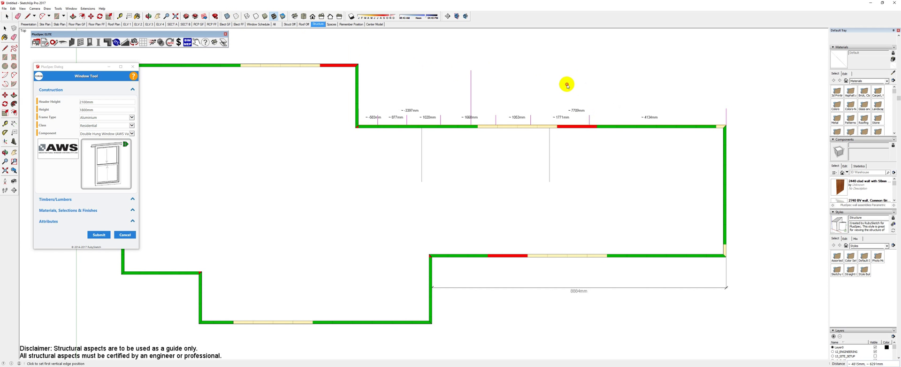
scroll(581, 125, "up", 3)
middle_click_drag(577, 125, 565, 98)
scroll(445, 100, "up", 3)
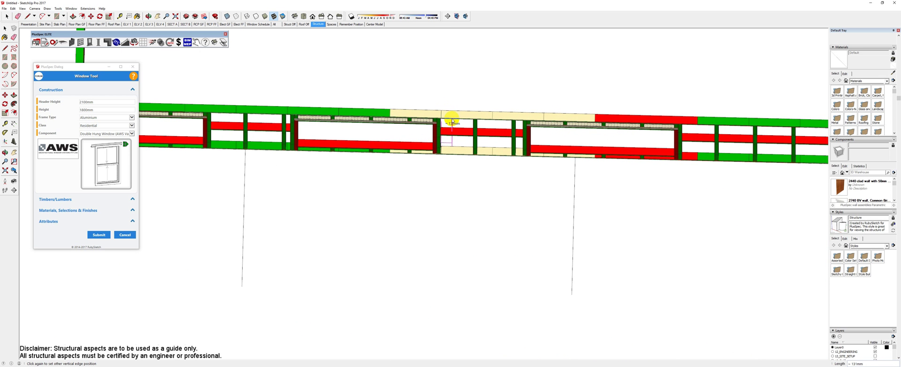
scroll(449, 124, "down", 1)
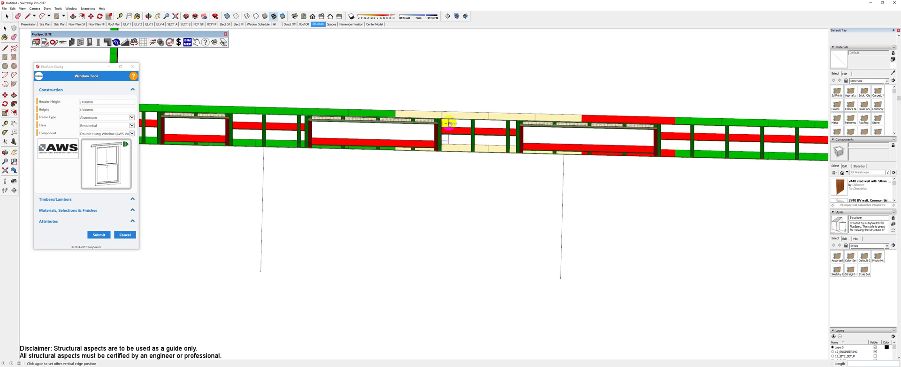
- Split the upper windowed wall at 4800mm, between its second and third windows
left_click(449, 124)
right_click(448, 119)
mouse_move(465, 199)
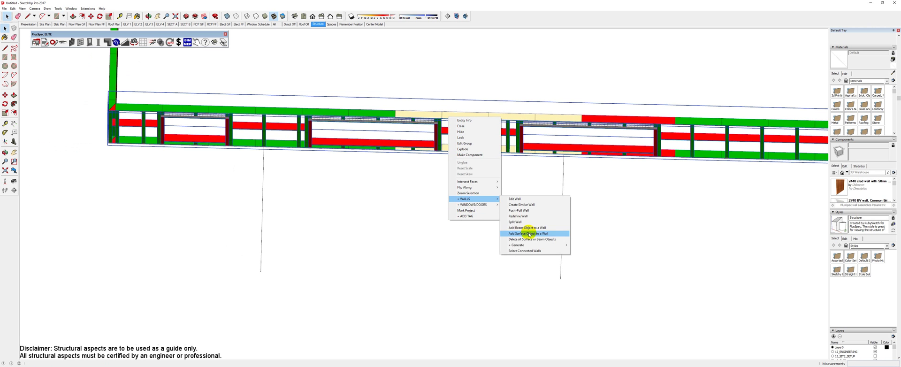
left_click(517, 222)
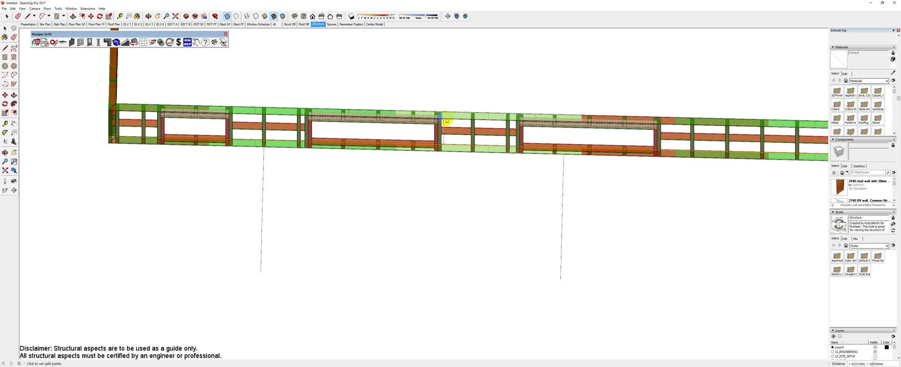
left_click(489, 120)
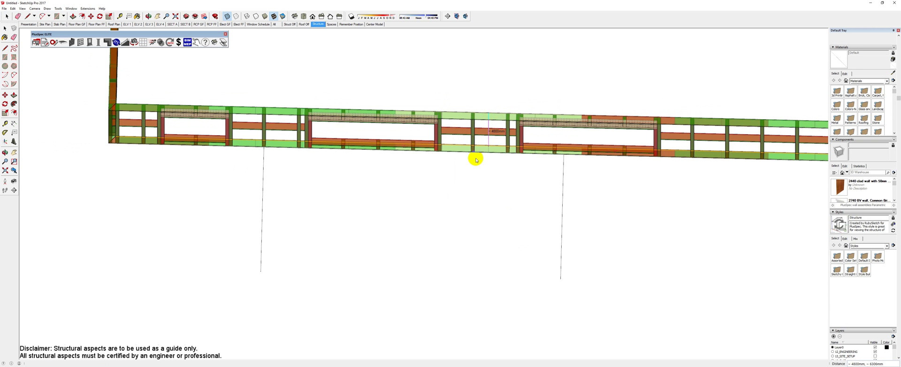
key("Return")
scroll(476, 163, "down", 5)
scroll(703, 148, "up", 2)
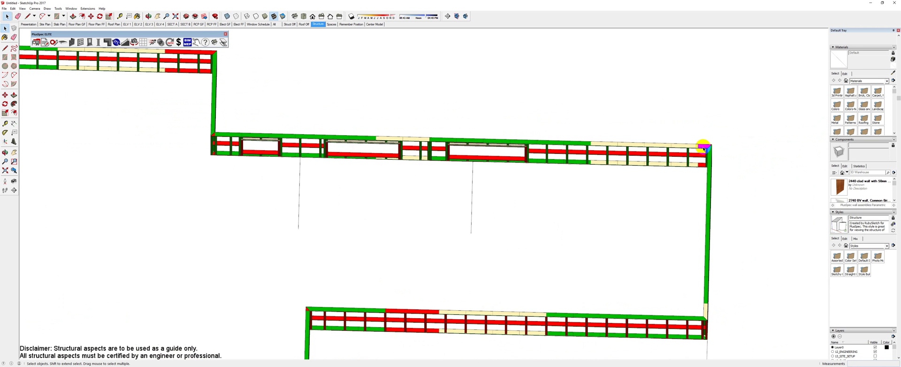
scroll(593, 154, "up", 1)
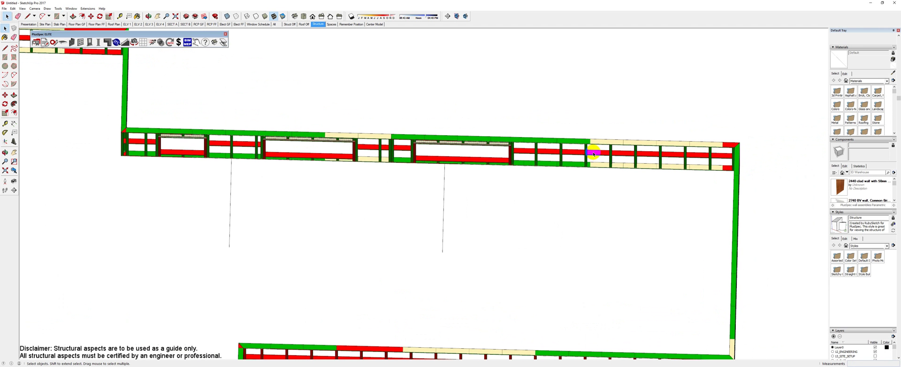
- Split the right-hand wall group again so it shows only green and cream lumber
left_click(313, 138)
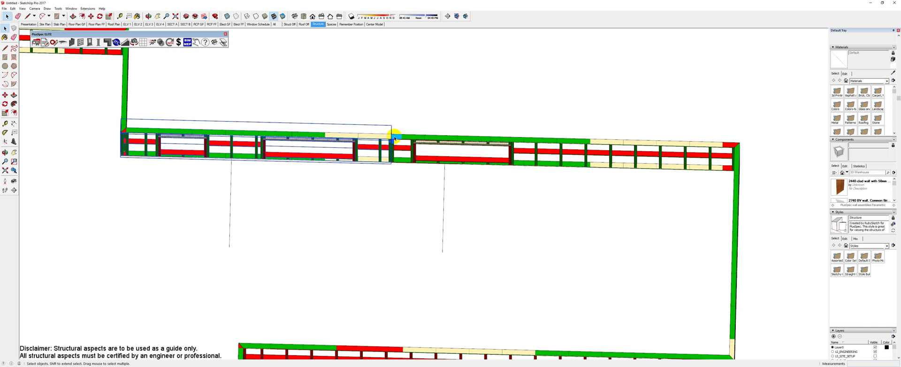
left_click(435, 139)
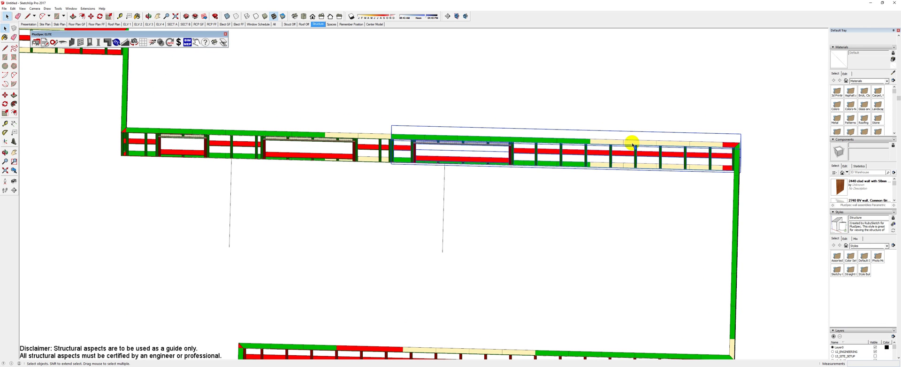
right_click(583, 143)
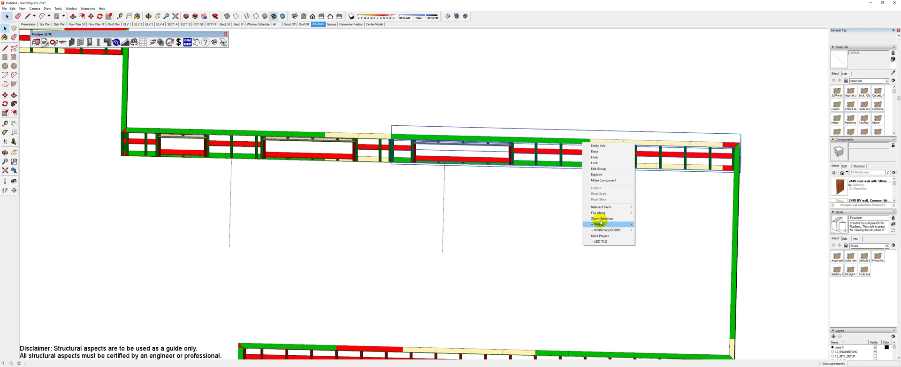
mouse_move(601, 224)
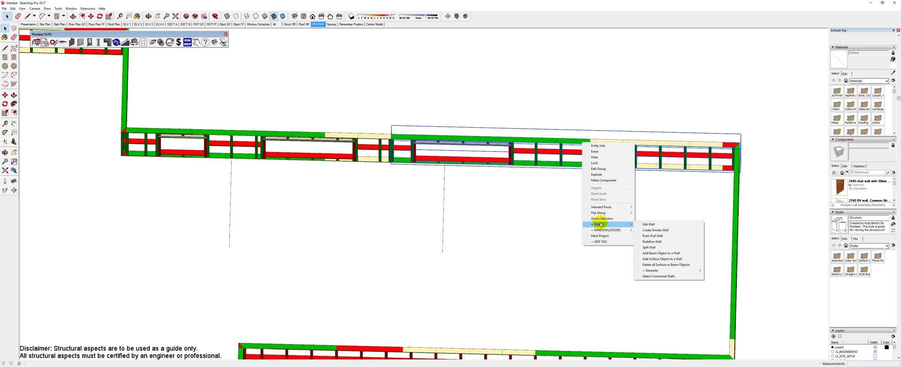
left_click(660, 248)
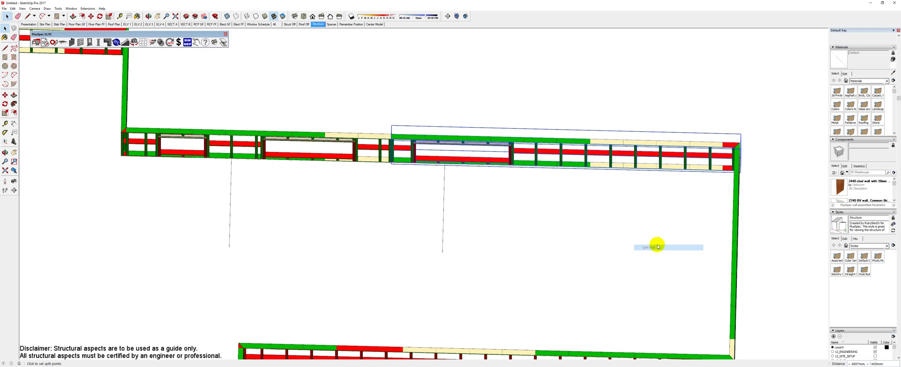
left_click(590, 144)
scroll(573, 131, "down", 3)
middle_click_drag(555, 151, 550, 182)
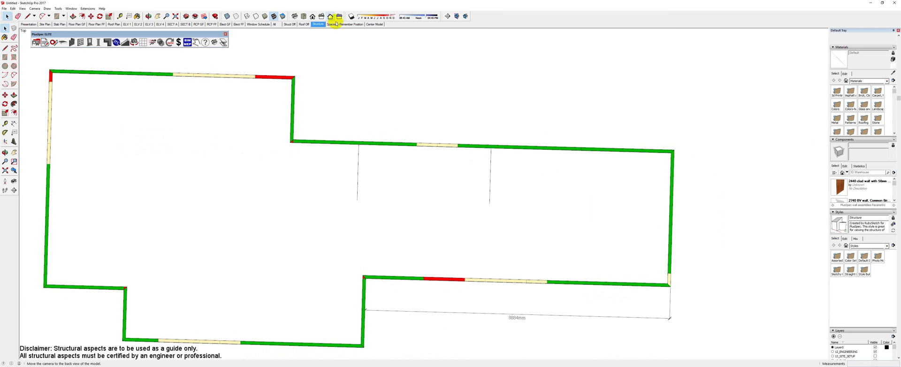
- Split the upper-left top wall so it no longer shows red over-length timber
left_click(302, 16)
left_click(314, 60)
right_click(314, 60)
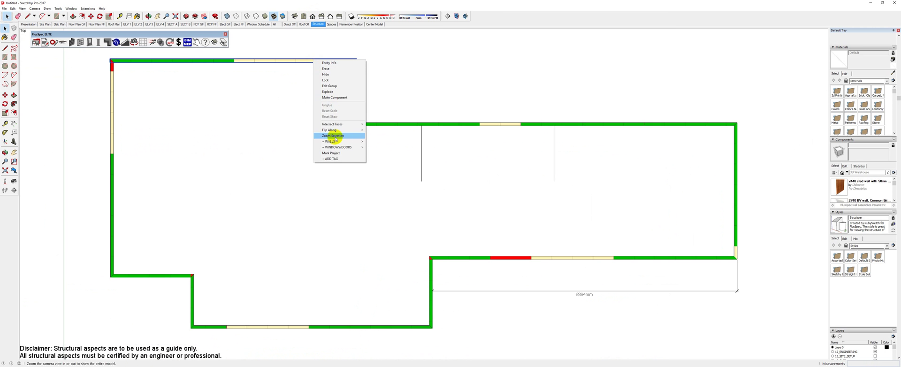
mouse_move(334, 142)
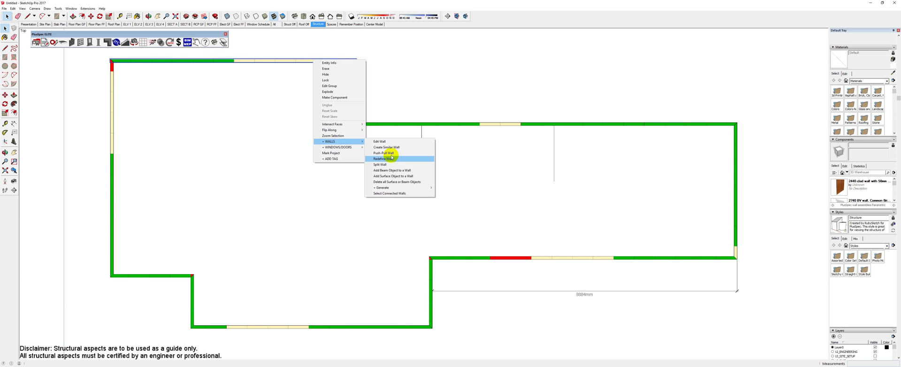
left_click(378, 164)
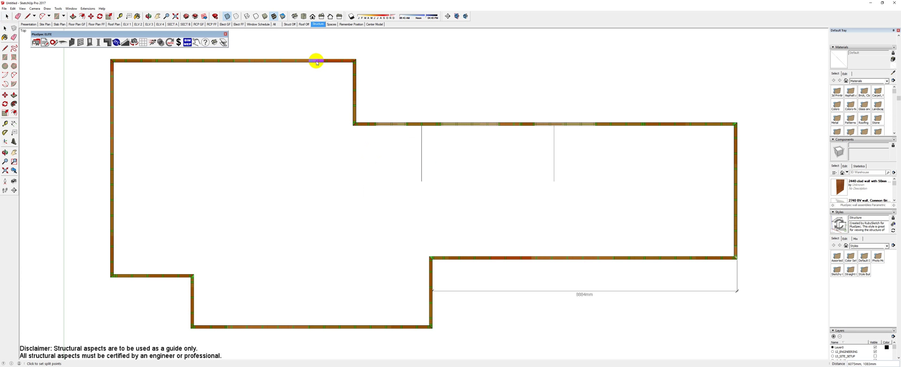
scroll(315, 61, "up", 8)
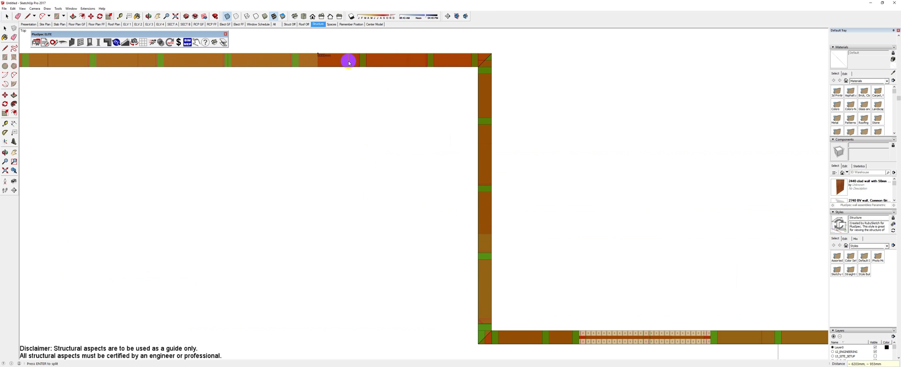
scroll(361, 73, "down", 1)
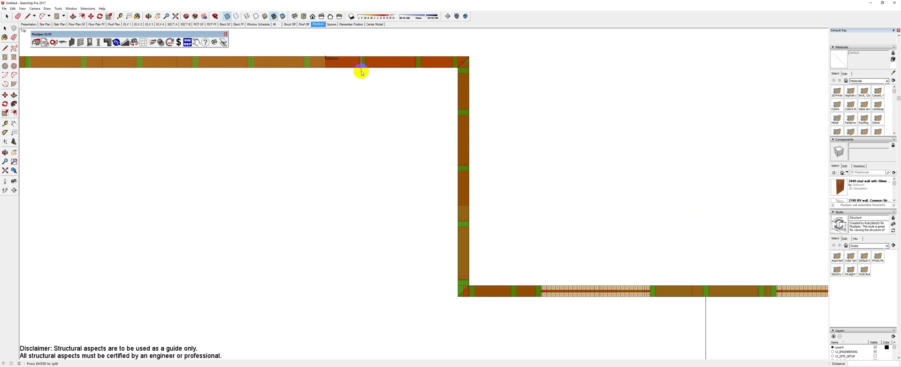
key("space")
scroll(364, 111, "down", 5)
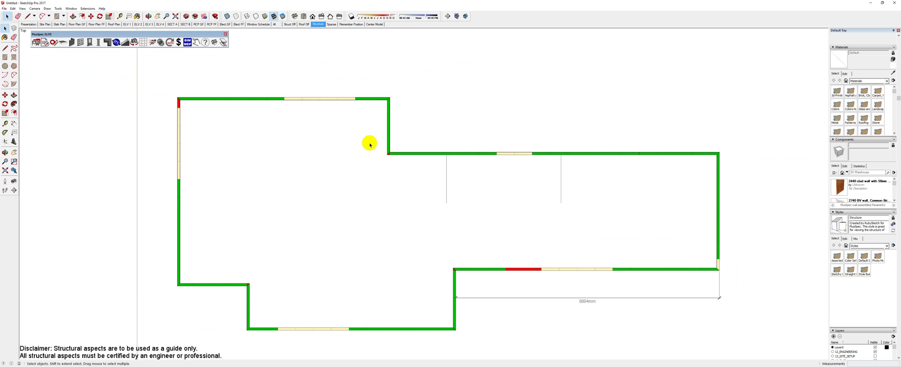
- Split the 8884mm bottom-right wall at the 6000mm point with PlusSpec Split Wall
scroll(535, 272, "up", 2)
scroll(535, 273, "up", 3)
right_click(549, 268)
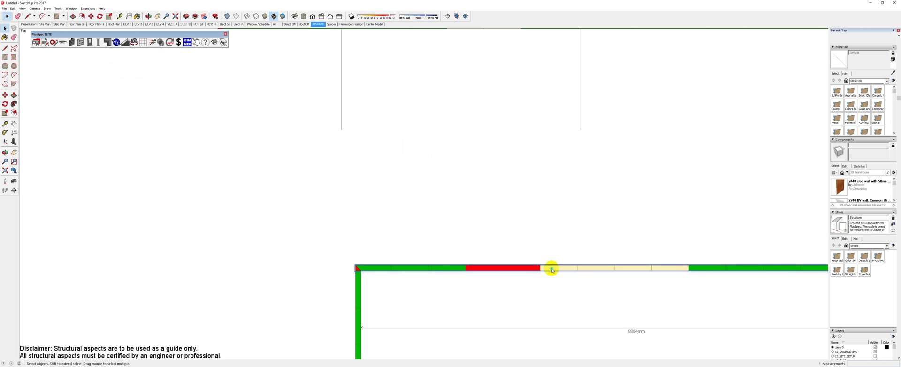
mouse_move(577, 248)
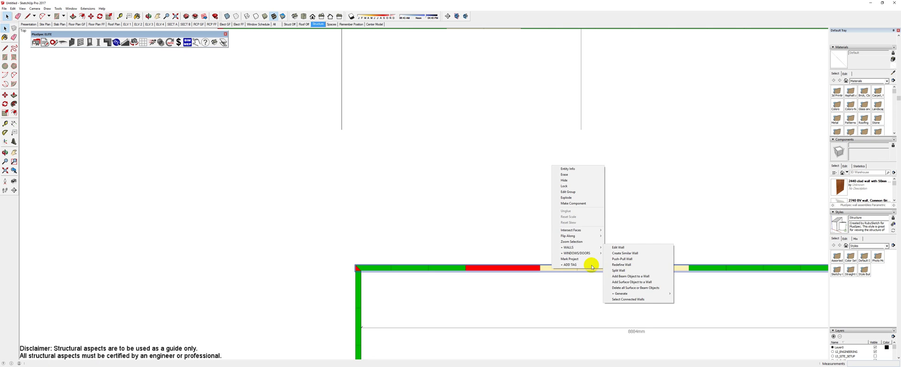
left_click(623, 271)
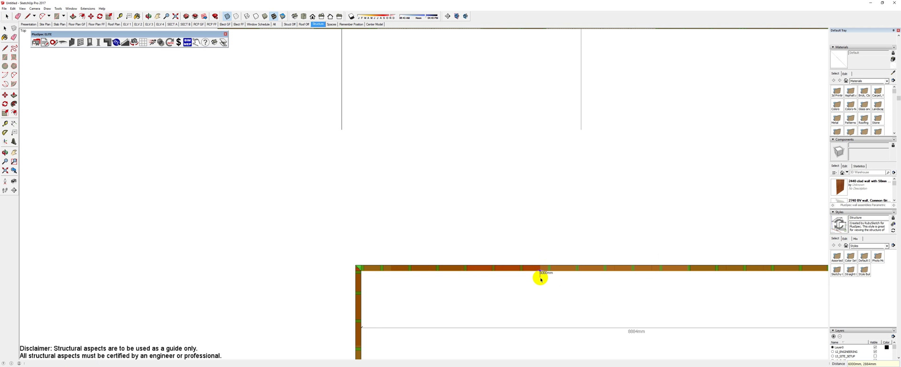
key("Return")
scroll(530, 271, "down", 2)
scroll(530, 271, "down", 2)
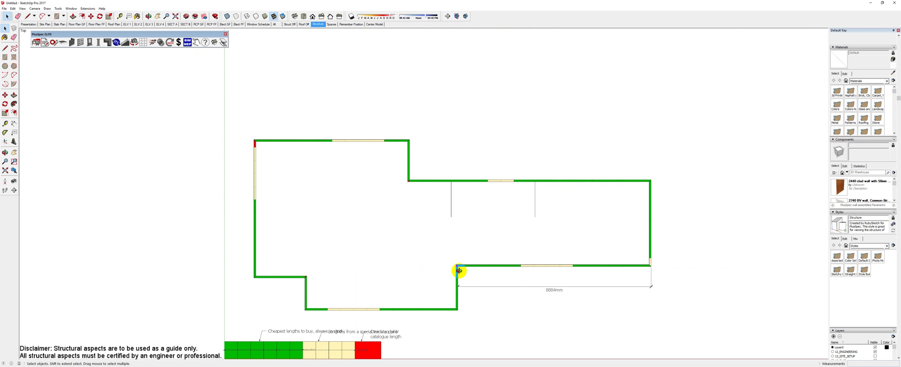
middle_click_drag(450, 274, 533, 105)
scroll(539, 203, "up", 5)
scroll(533, 206, "down", 3)
scroll(534, 216, "down", 2)
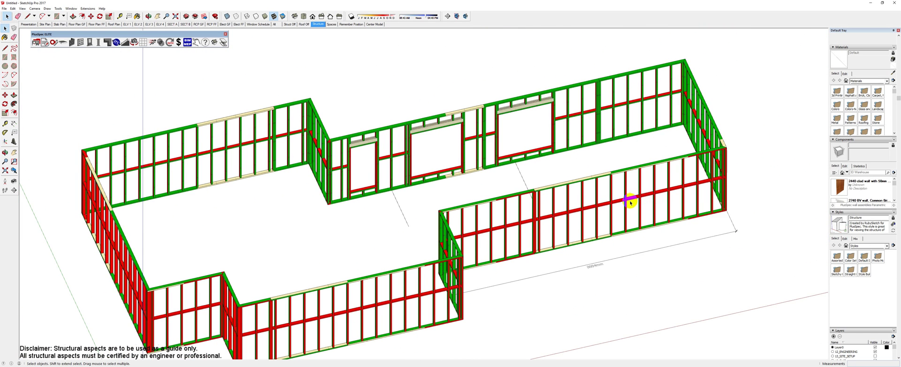
middle_click_drag(624, 202, 553, 248)
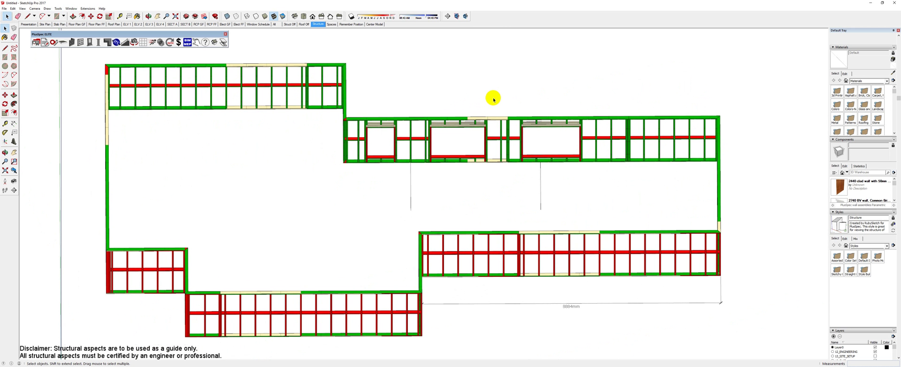
scroll(479, 101, "down", 5)
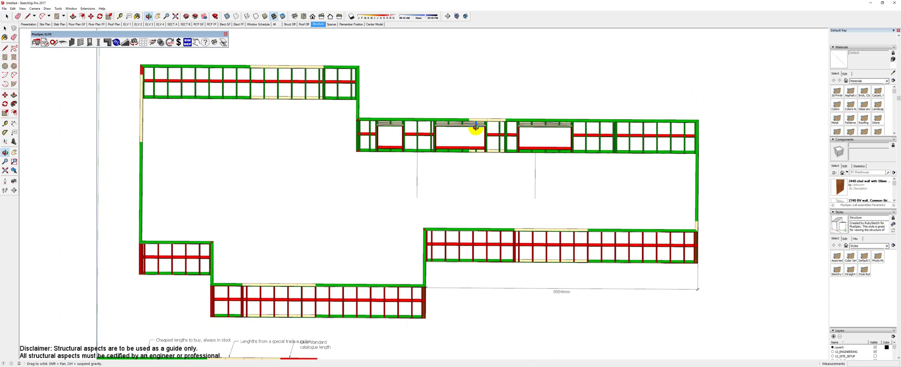
middle_click_drag(432, 212, 486, 119, "shift")
scroll(313, 203, "up", 8)
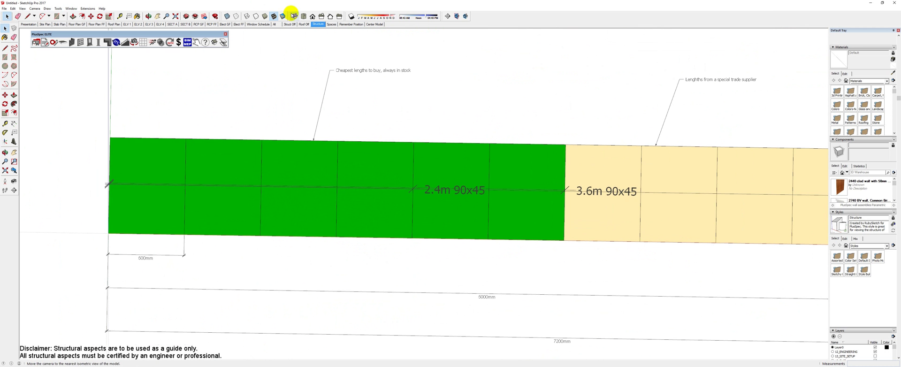
left_click(303, 16)
scroll(264, 141, "down", 3)
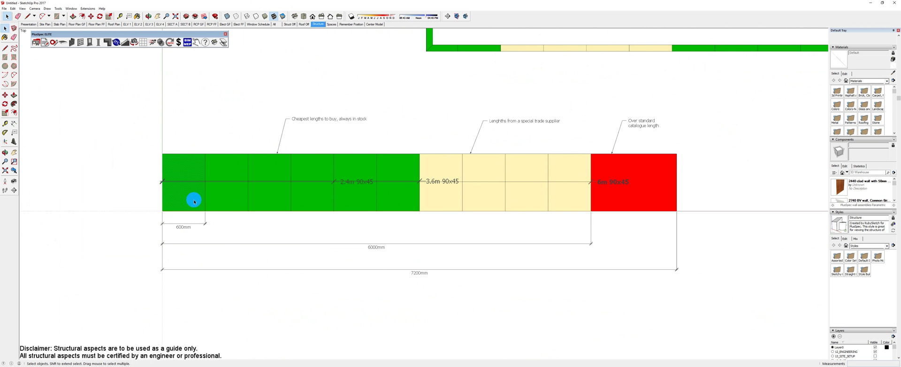
left_click(267, 197)
left_click(435, 200)
left_click(584, 196)
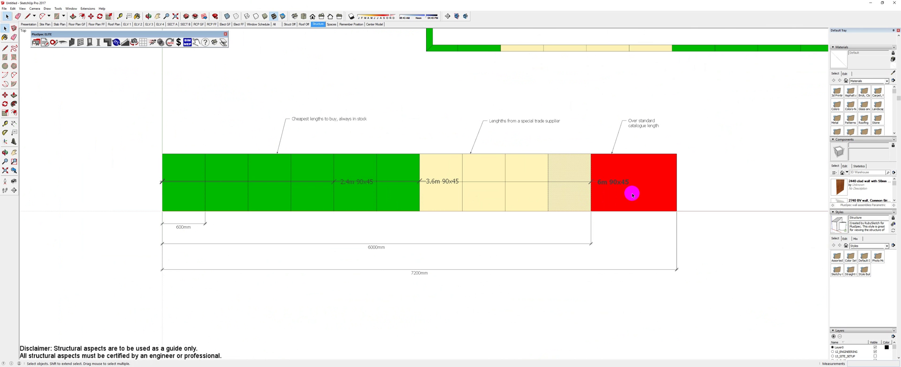
left_click(624, 200)
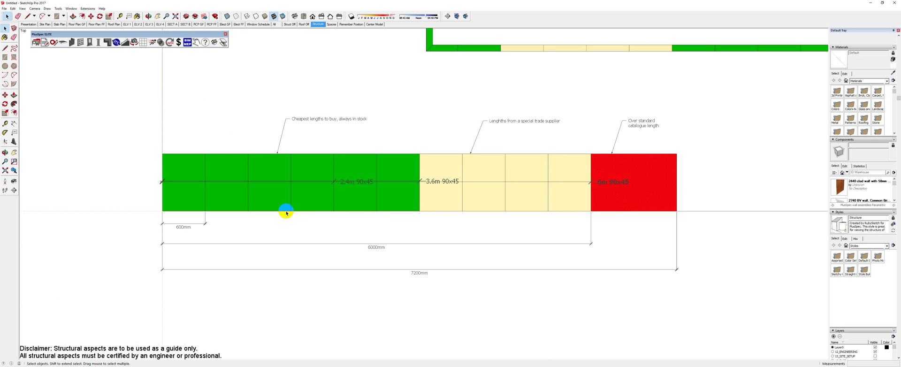
- Copy a green 2.4m block to a new spot below the legend
key("m")
key("ctrl")
left_click(178, 199)
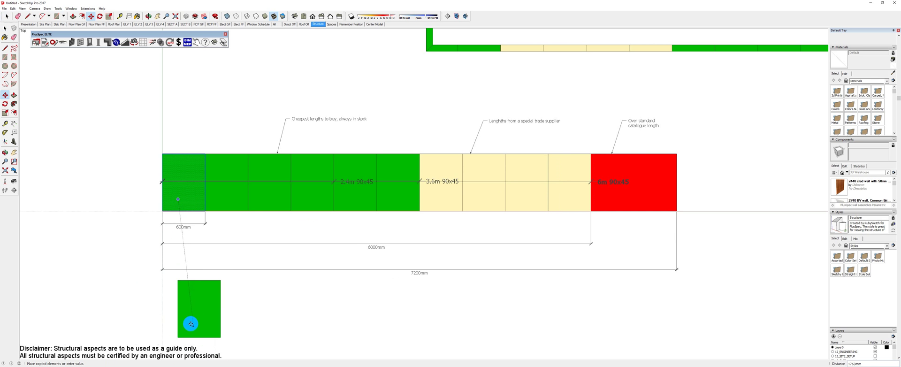
left_click(175, 322)
middle_click_drag(184, 227, 186, 203, "shift")
- Array the green block 600mm to the right into a row of five (*5)
key("m")
left_click(175, 248)
key("ctrl")
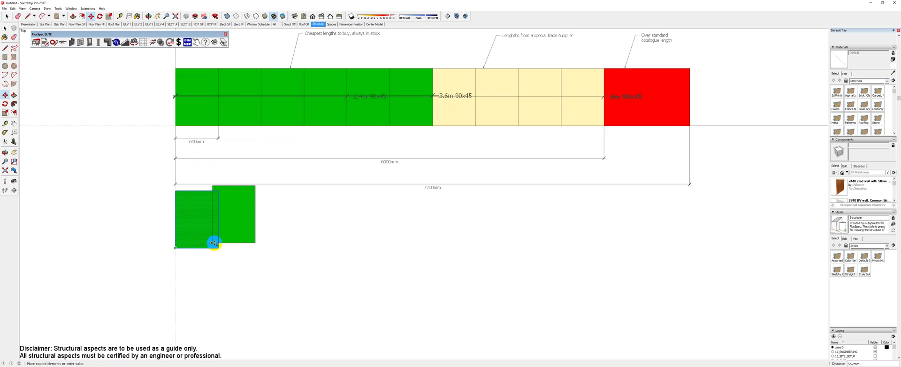
left_click(217, 248)
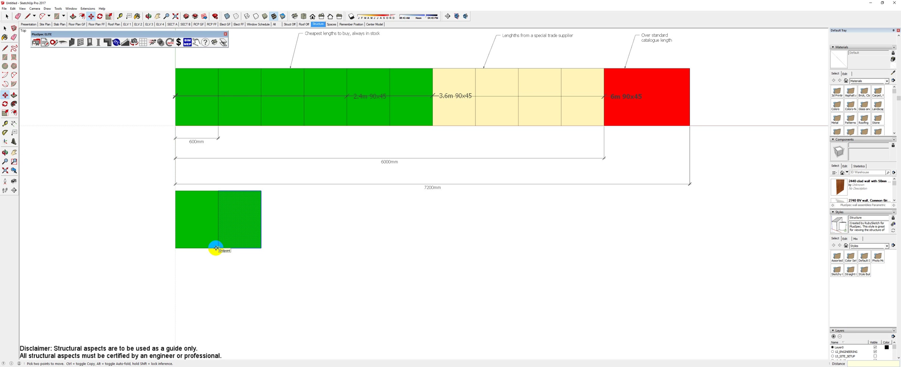
key("Return")
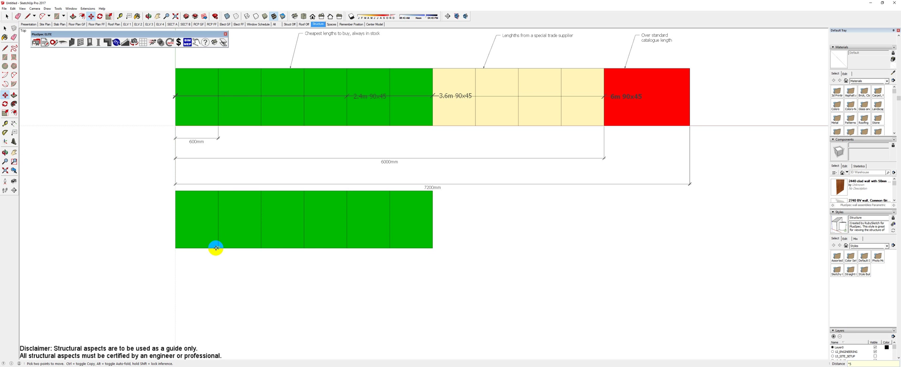
key("space")
- Copy a yellow 3.6m block to the end of the green row
left_click(460, 120)
key("m")
key("ctrl")
left_click(432, 126)
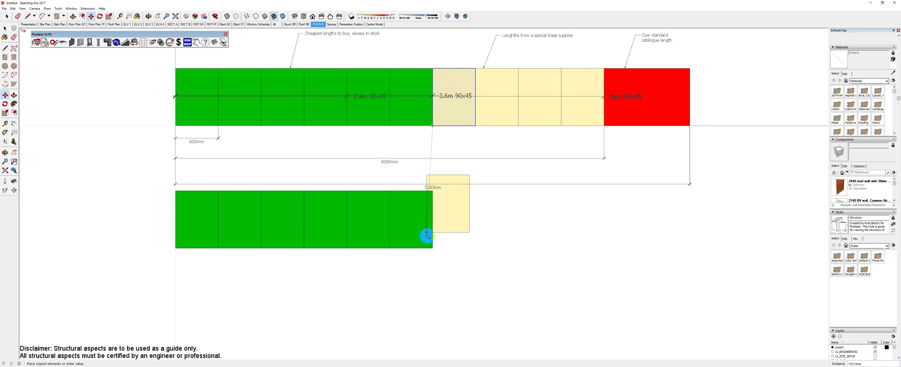
left_click(432, 248)
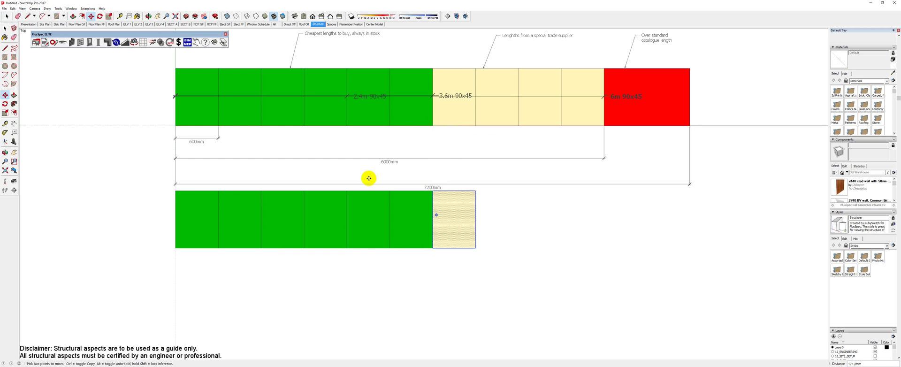
key("space")
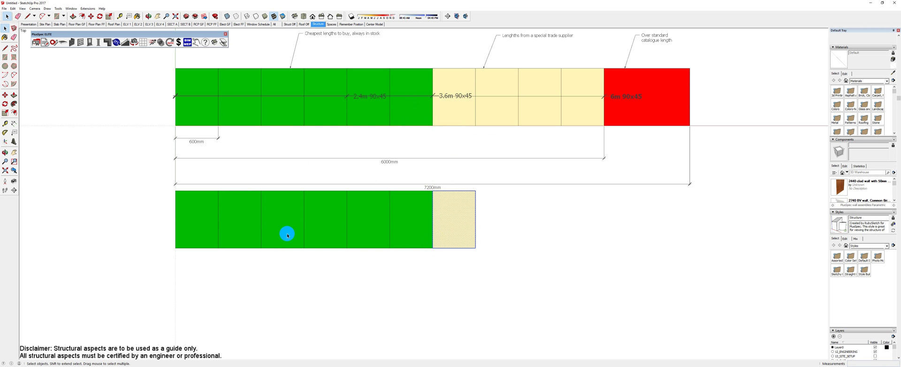
left_click(215, 366)
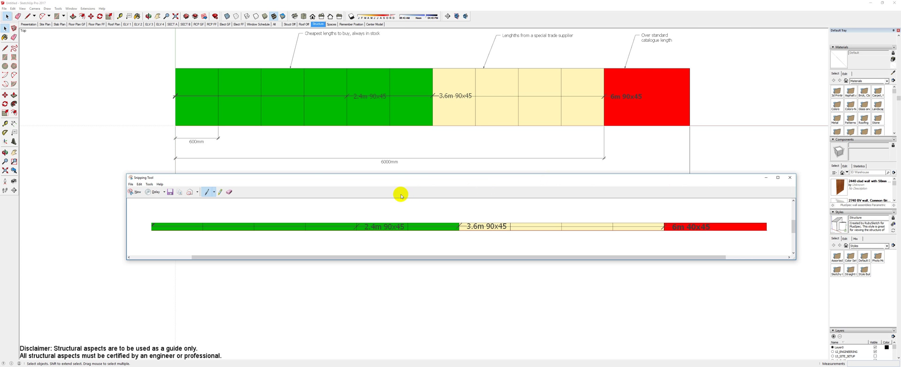
- Capture the full green-yellow-red lumber-length strip with Snipping Tool
left_click(136, 193)
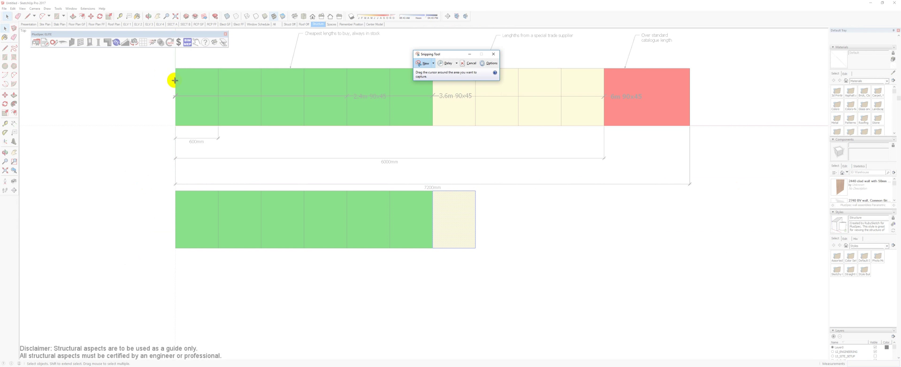
left_click_drag(175, 80, 689, 109)
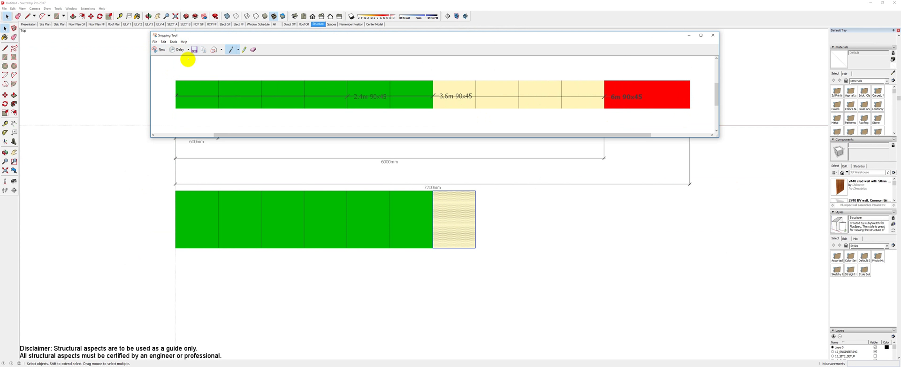
left_click(373, 294)
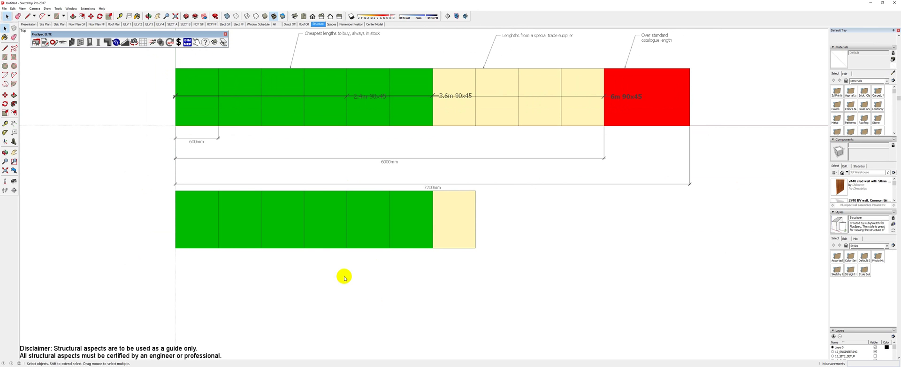
- Expand the Timbers/Lumbers settings in the PlusSpec Wall Tool
left_click(71, 43)
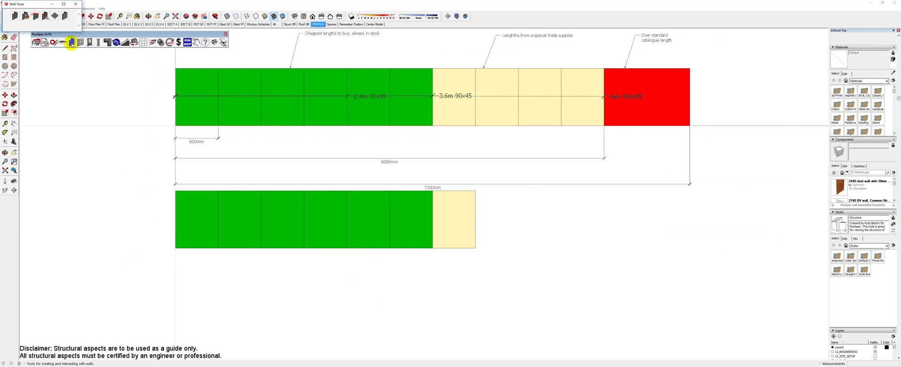
left_click(13, 16)
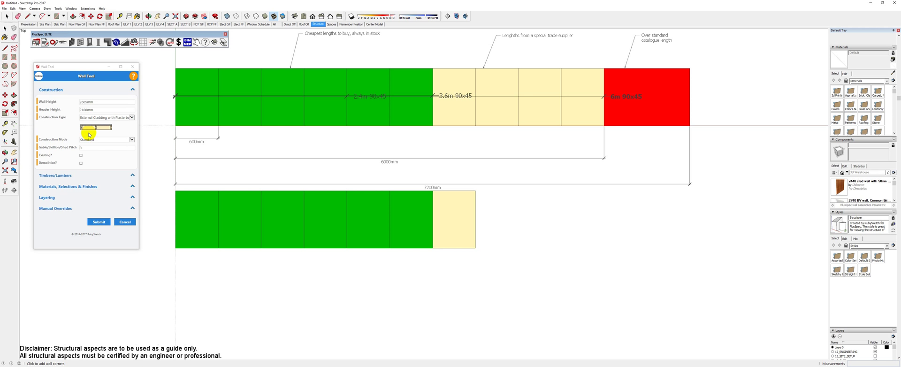
left_click(55, 175)
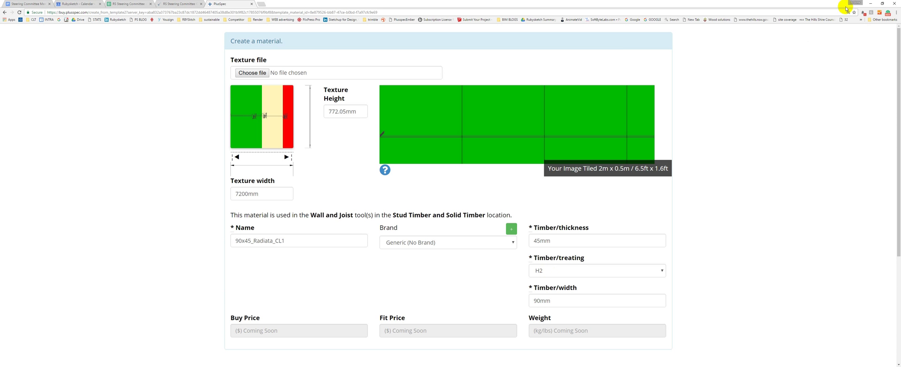
- Return to SketchUp and frame the wall plan beside the lumber-length strips
left_click(871, 4)
scroll(382, 221, "down", 5)
scroll(385, 223, "down", 3)
middle_click_drag(365, 175, 441, 140, "shift")
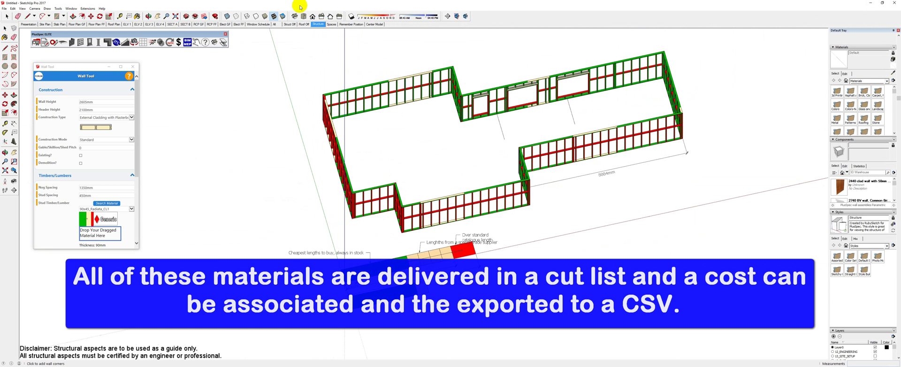
- Switch to the clad-walls-with-windows scene and crossing-select the walls
left_click(275, 24)
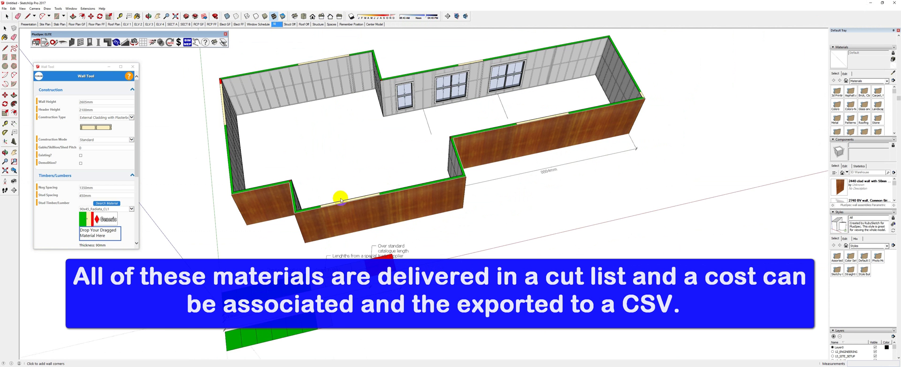
middle_click_drag(322, 201, 362, 152)
left_click(362, 151)
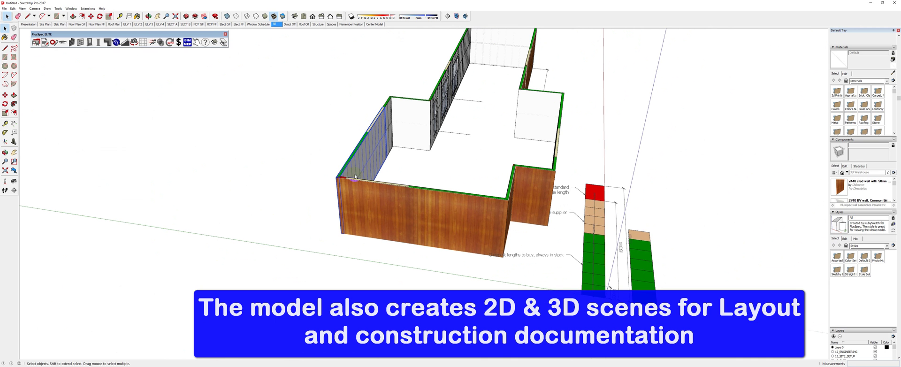
left_click(198, 366)
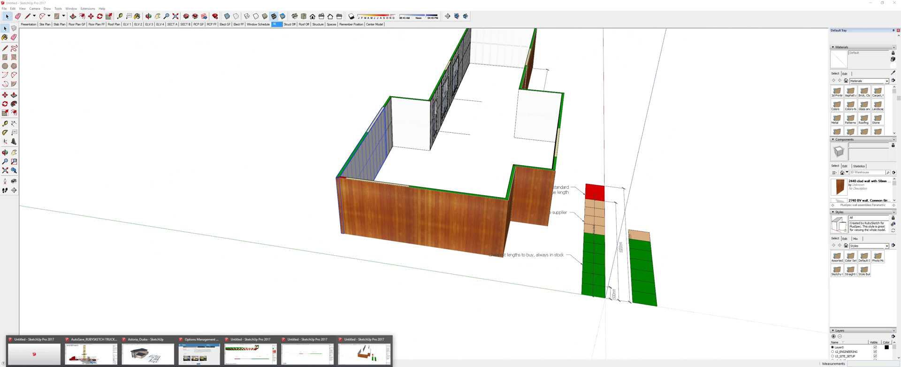
middle_click_drag(459, 232, 517, 192)
left_click_drag(437, 158, 435, 157)
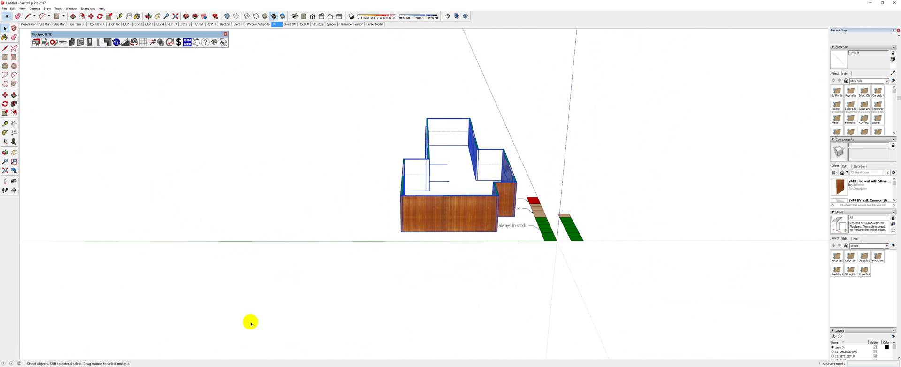
- Open the truck modular model without saving and cancel the watermark editor
mouse_move(203, 365)
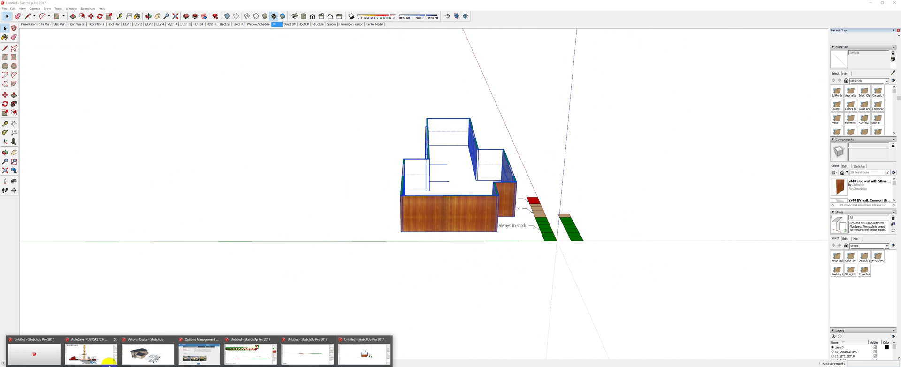
left_click(94, 357)
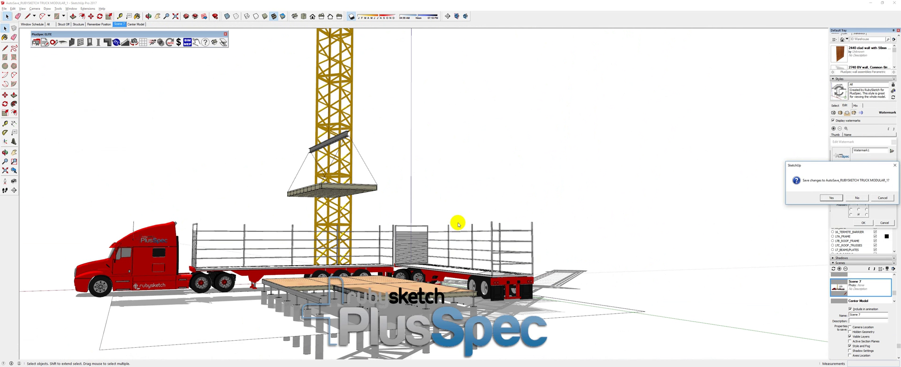
left_click(864, 198)
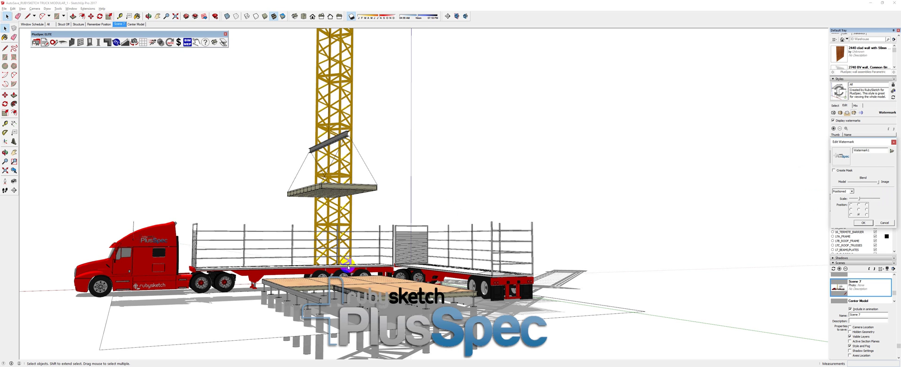
left_click(890, 222)
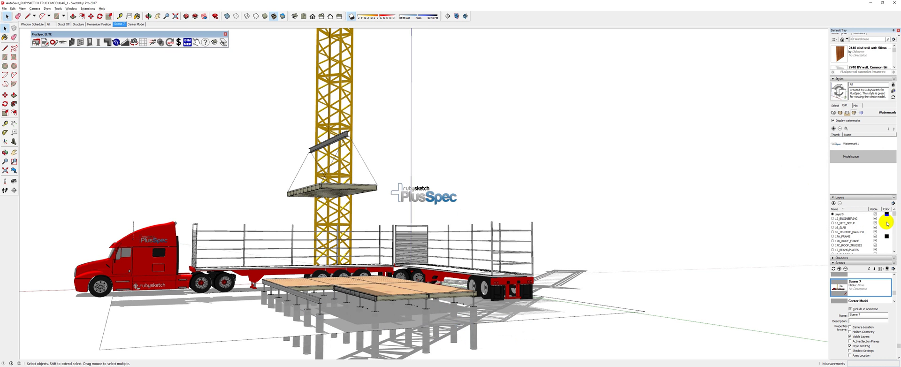
middle_click_drag(361, 208, 349, 254)
- Place the pasted timber walls beside the truck's deck
scroll(349, 255, "up", 3)
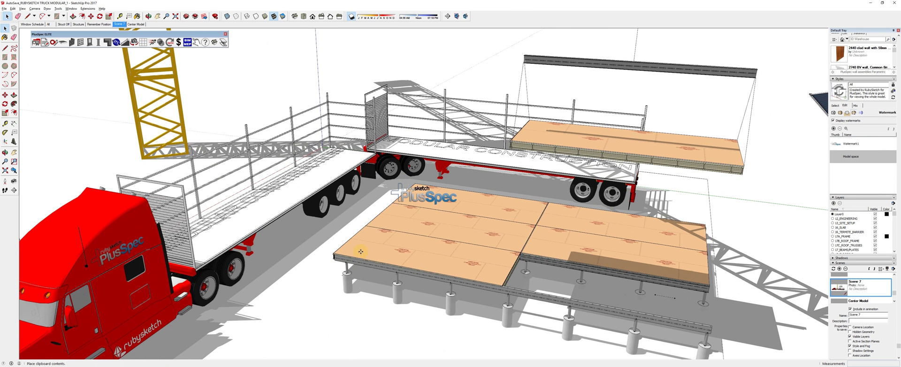
scroll(367, 252, "down", 3)
scroll(378, 246, "down", 3)
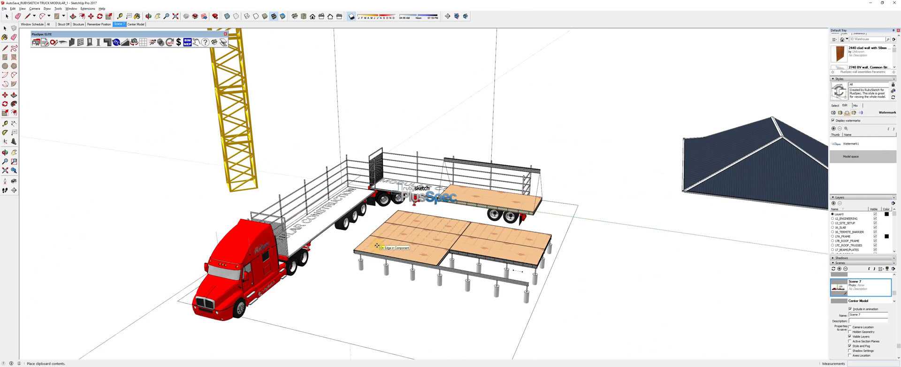
scroll(474, 267, "up", 3)
left_click(584, 243)
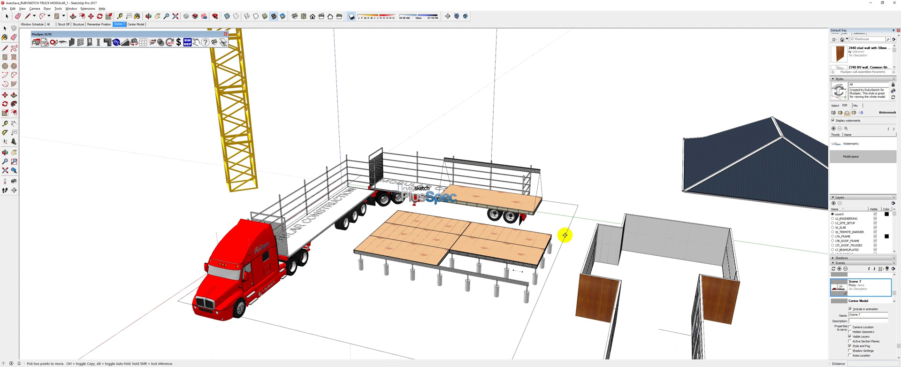
middle_click_drag(530, 232, 352, 190)
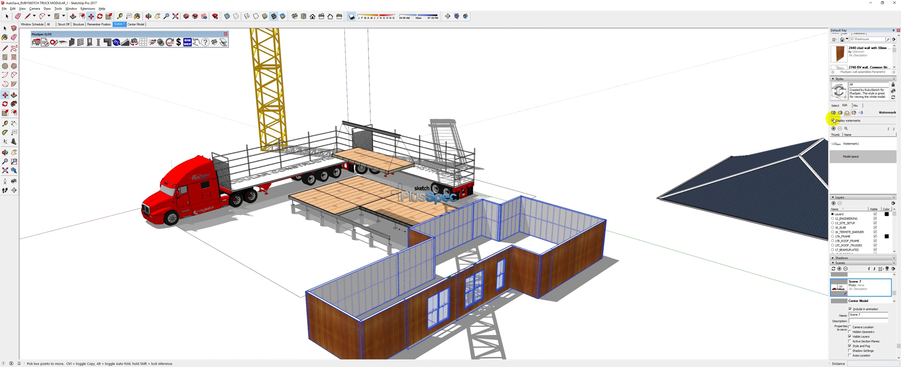
- Toggle Display watermarks in Styles to hide the PlusSpec watermark
left_click(832, 121)
key("ctrl+z")
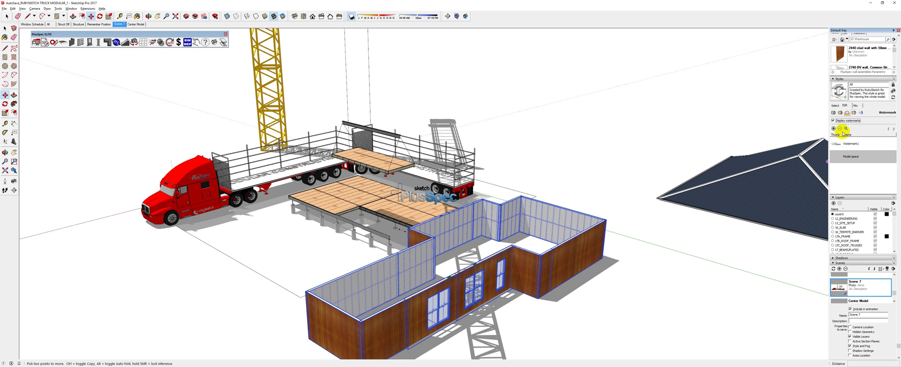
left_click(832, 121)
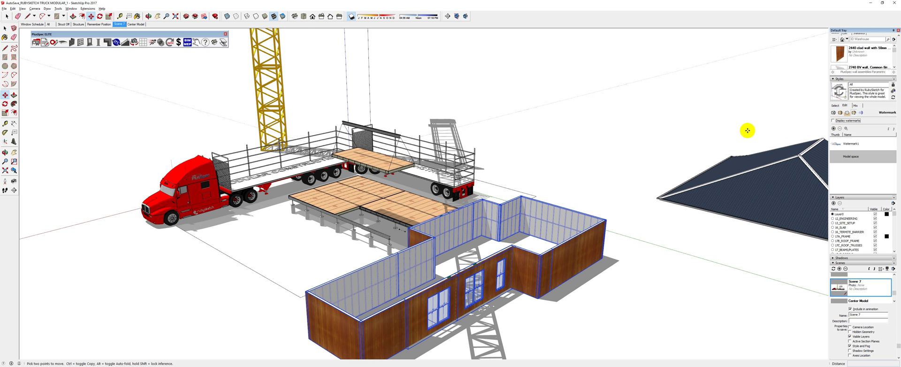
left_click(833, 120)
- Start moving the wall group from a picked base point
left_click(639, 211)
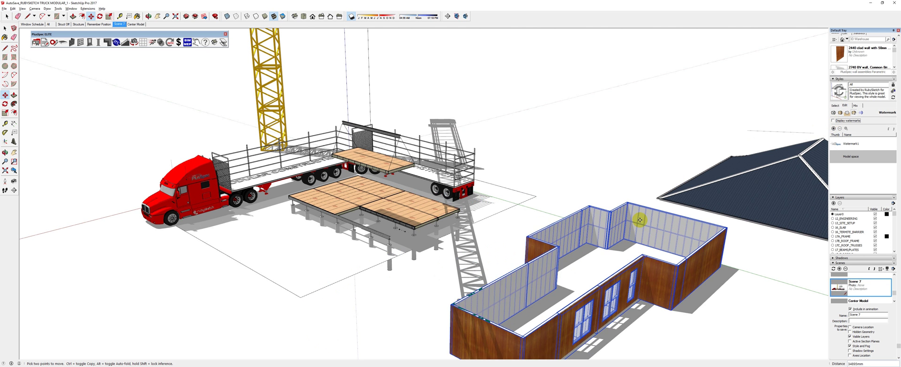
scroll(554, 231, "down", 2)
scroll(553, 231, "down", 3)
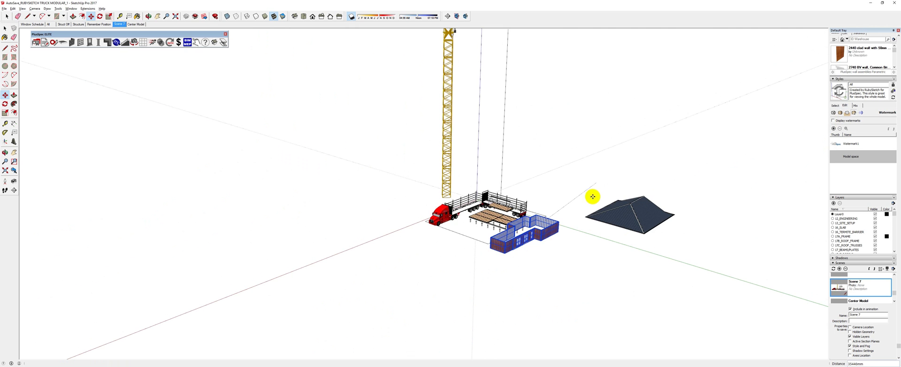
- Select a single clad wall panel from the wall group
scroll(544, 237, "up", 3)
scroll(512, 249, "up", 2)
middle_click_drag(485, 253, 690, 328)
middle_click_drag(594, 202, 644, 224)
key("space")
left_click(639, 228)
- Move the wall panel onto the truck's trailer beside the deck
scroll(683, 281, "up", 3)
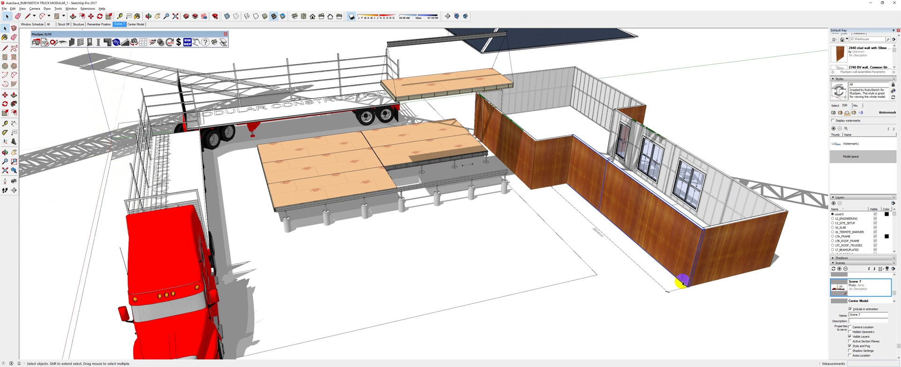
key("m")
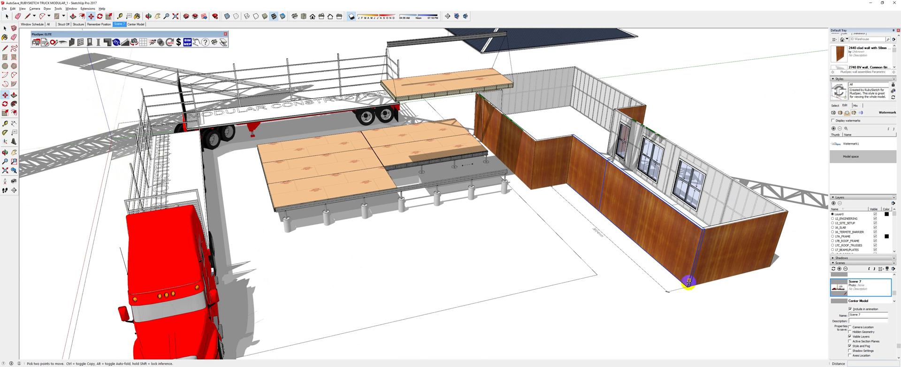
left_click(605, 276)
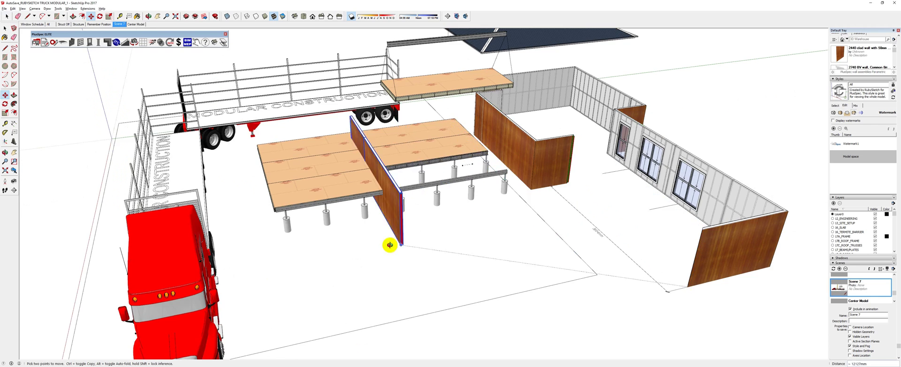
left_click(376, 247)
middle_click_drag(376, 247, 752, 258)
scroll(613, 262, "up", 5)
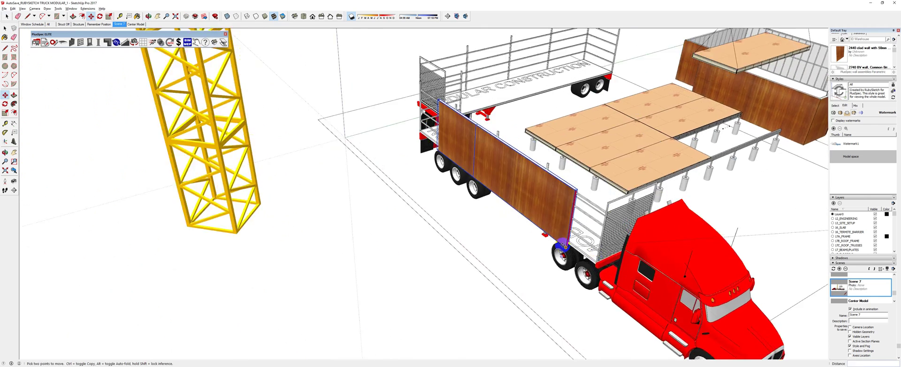
key("m")
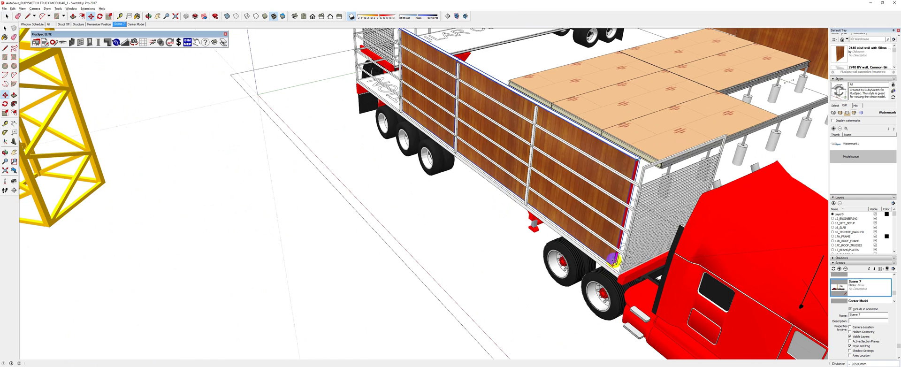
scroll(613, 263, "down", 5)
middle_click_drag(613, 263, 487, 256)
scroll(488, 256, "down", 6)
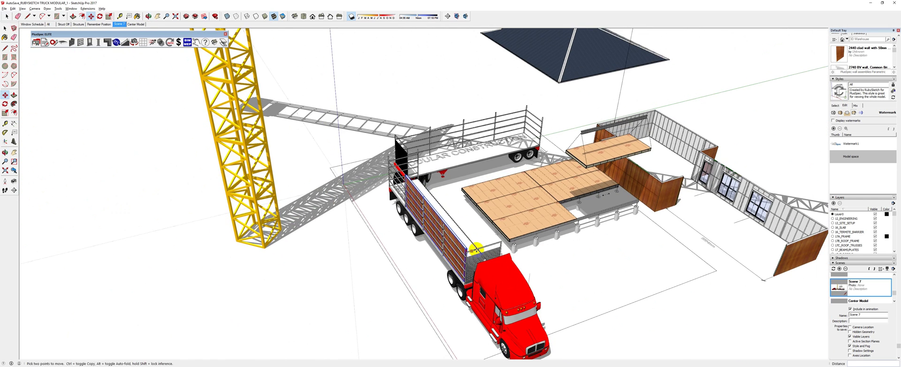
- Select the windowed wall section with its adjoining section and start Move
key("space")
left_click(769, 220)
left_click(753, 205)
left_click(783, 219)
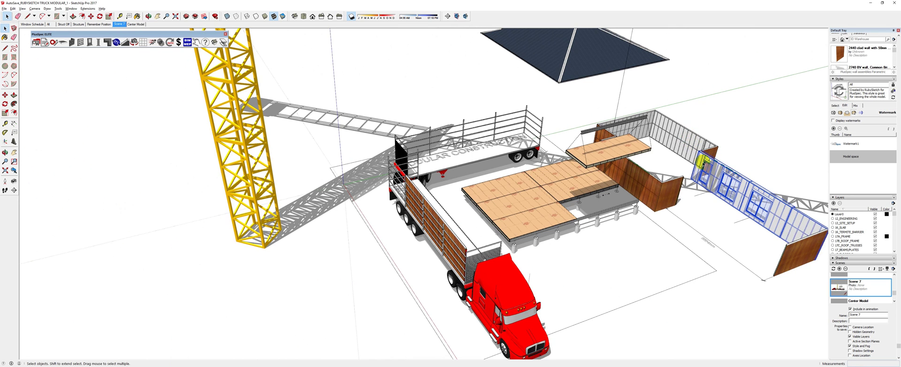
scroll(810, 240, "up", 8)
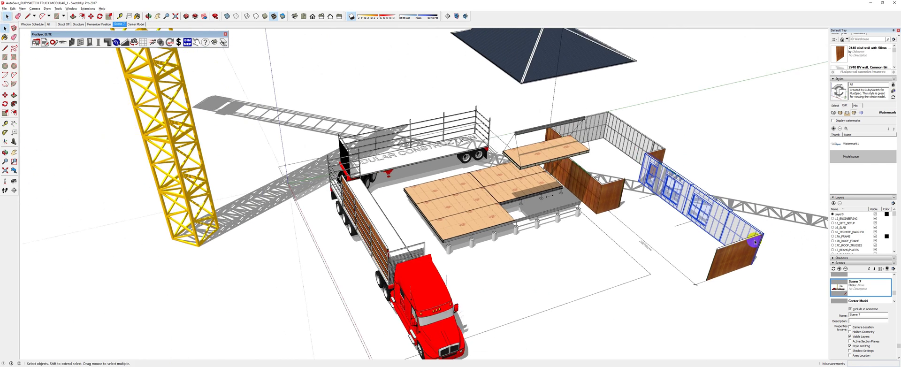
scroll(762, 233, "up", 6)
key("m")
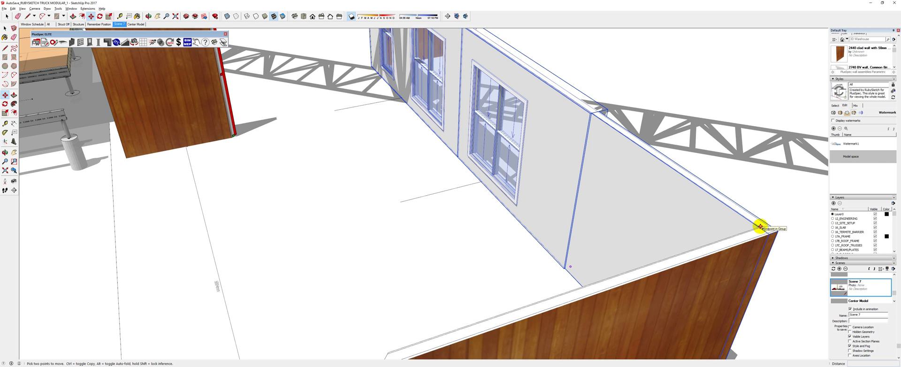
- Copy the windowed wall section onto the trailer
left_click(760, 227)
key("ctrl")
scroll(708, 223, "down", 10)
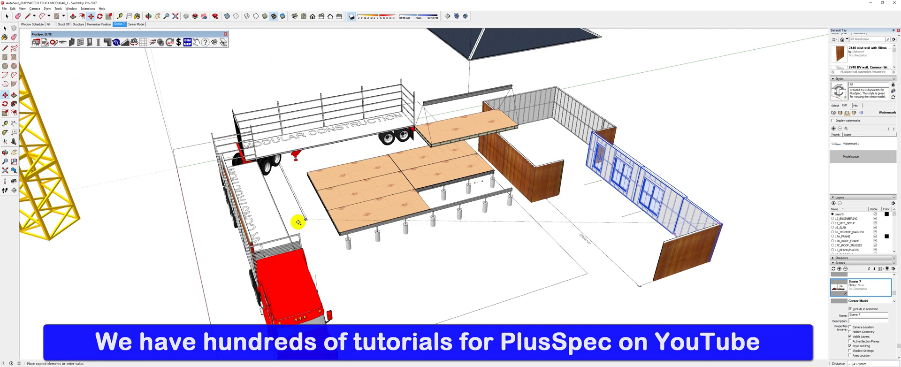
scroll(251, 242, "up", 4)
scroll(251, 241, "up", 4)
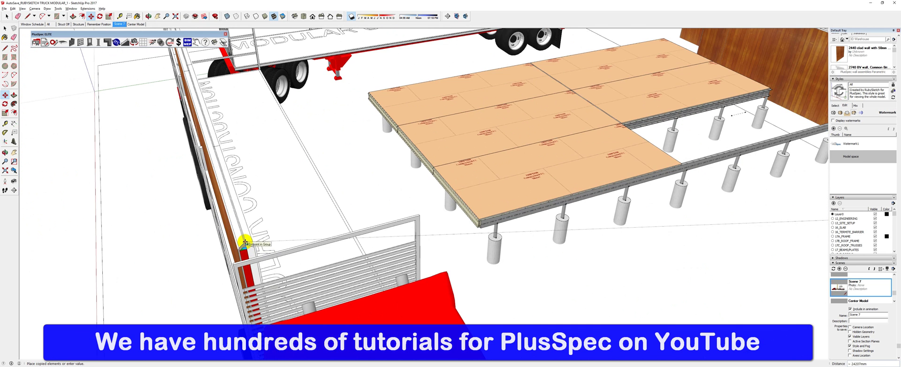
middle_click_drag(258, 227, 349, 214)
scroll(202, 229, "down", 3)
- Move a floor slab panel onto the second trailer with a 20mm distance
key("space")
scroll(372, 234, "up", 3)
left_click(372, 233)
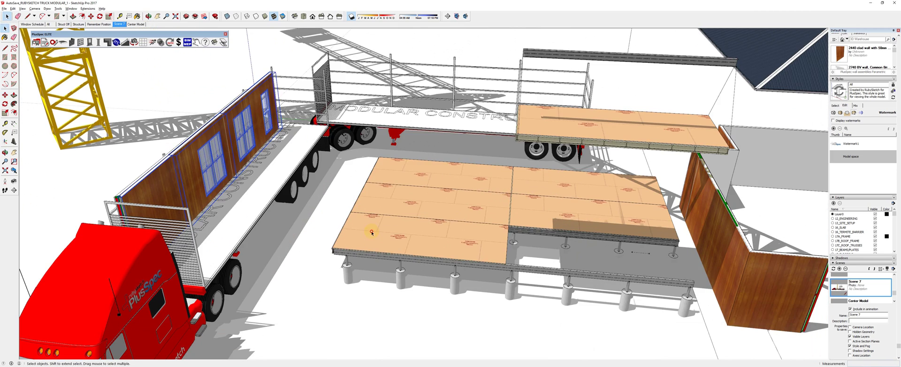
key("m")
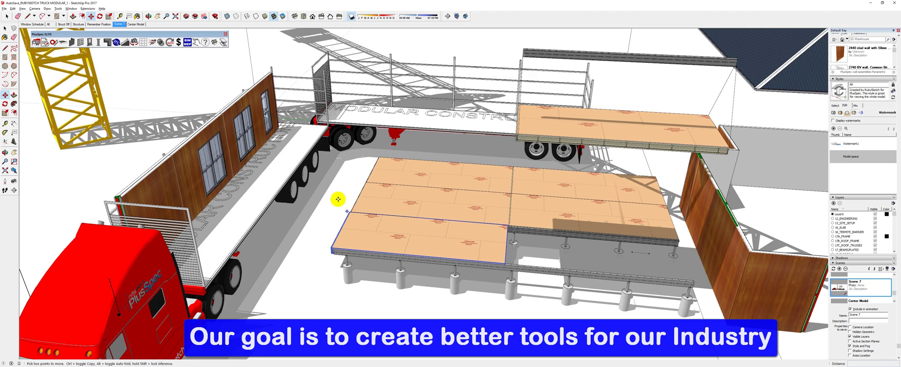
middle_click_drag(355, 104, 337, 133)
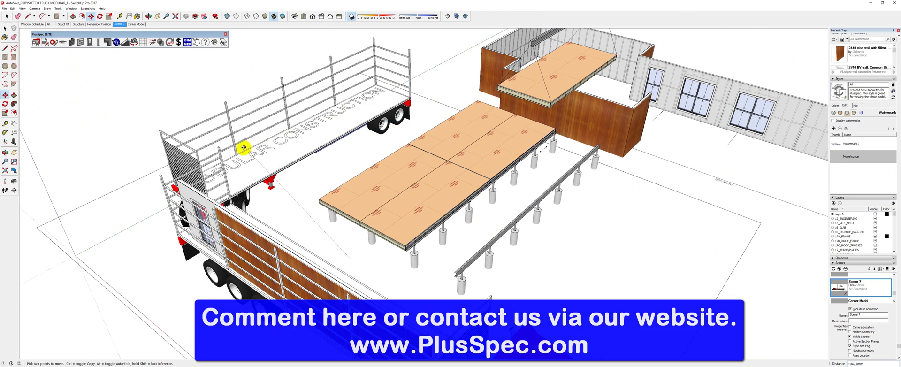
left_click(300, 144)
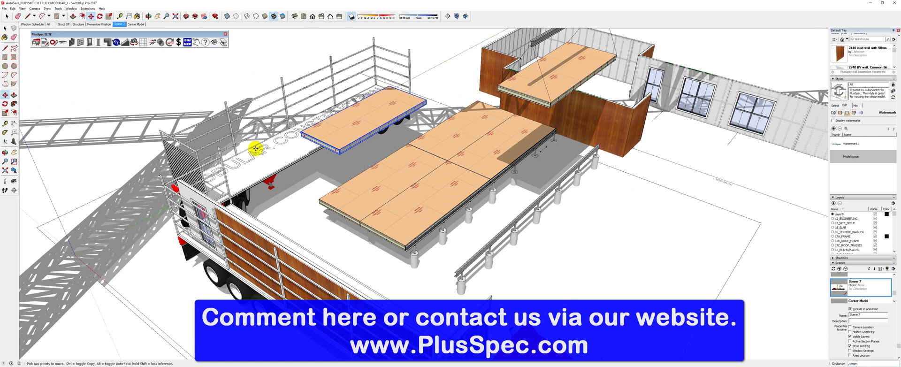
key("Return")
middle_click_drag(395, 193, 239, 149)
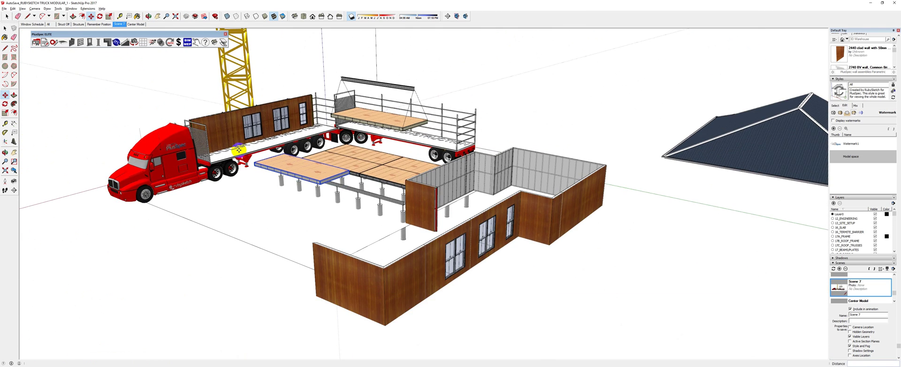